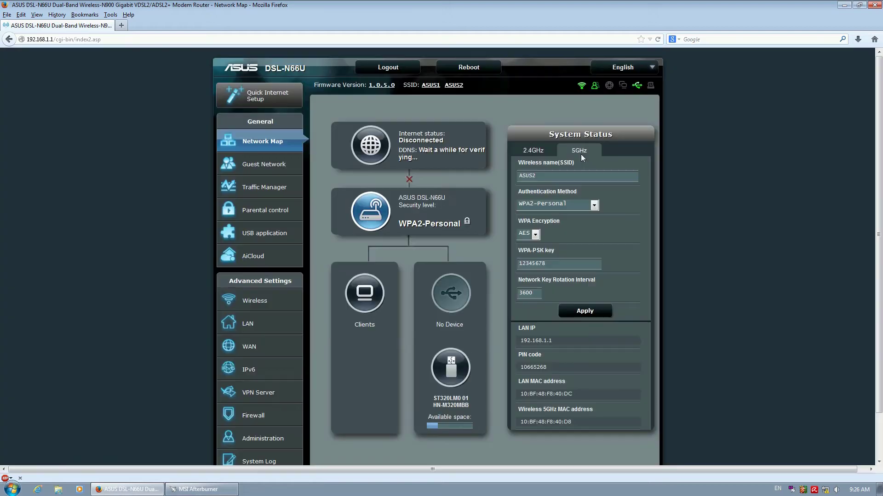
Step: View the connected clients, the external USB disk status and the interface language choices on the Network Map
left_click(369, 297)
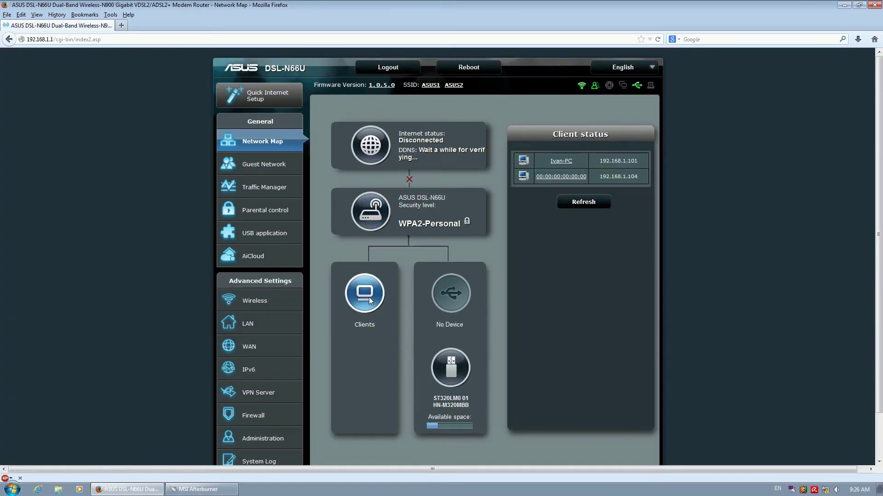
left_click(453, 370)
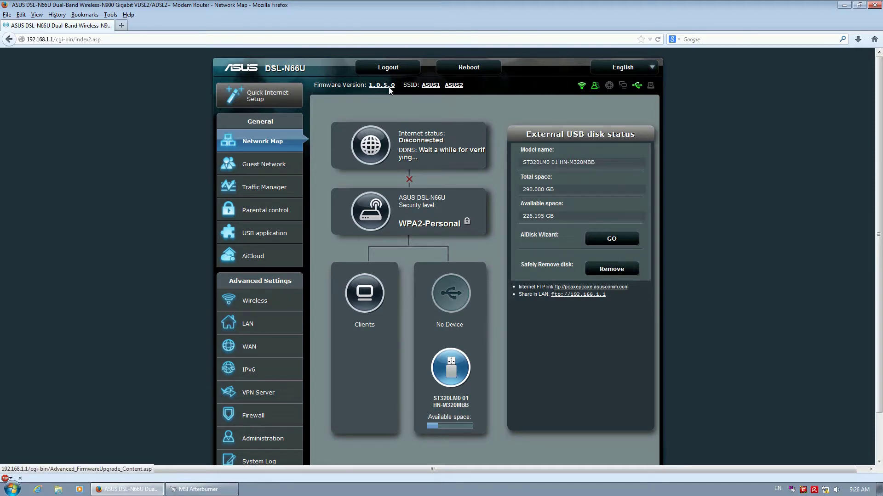
left_click(639, 72)
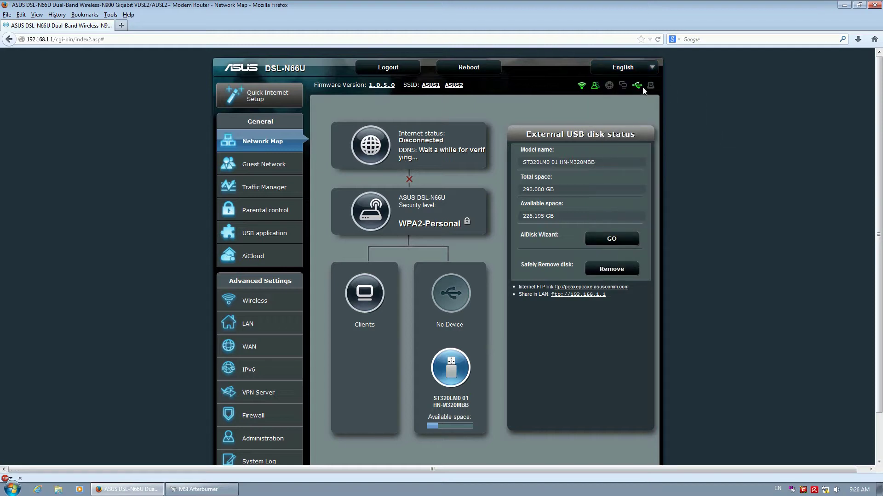
Step: Inspect the settings of the first 2.4GHz guest network and leave them without saving
left_click(280, 164)
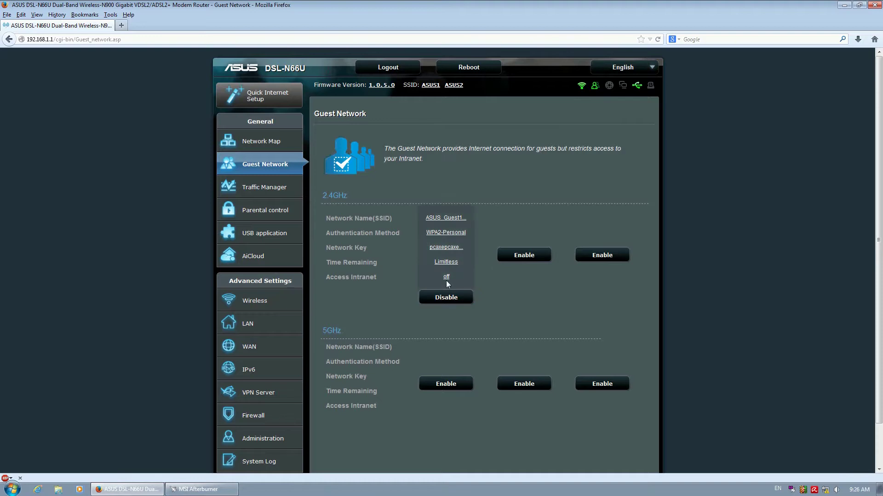
left_click(452, 246)
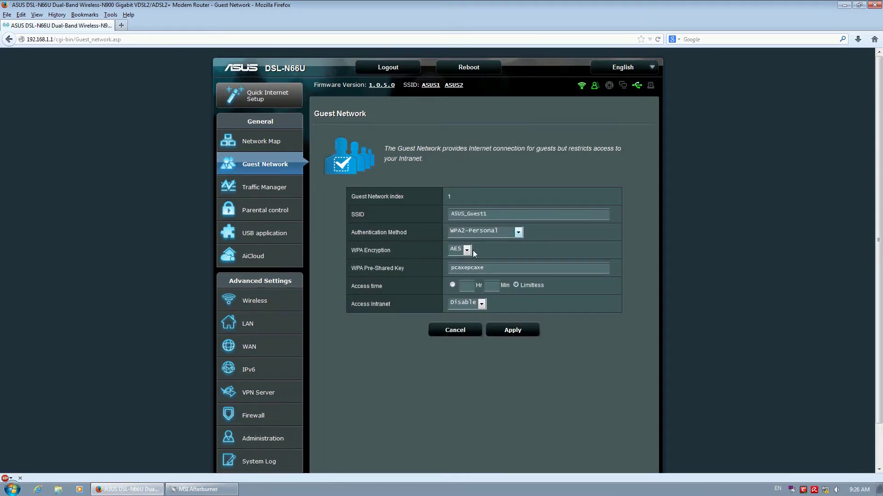
left_click(448, 327)
Step: Switch QoS on in Traffic Manager and check the unit choices for the upload bandwidth
left_click(273, 189)
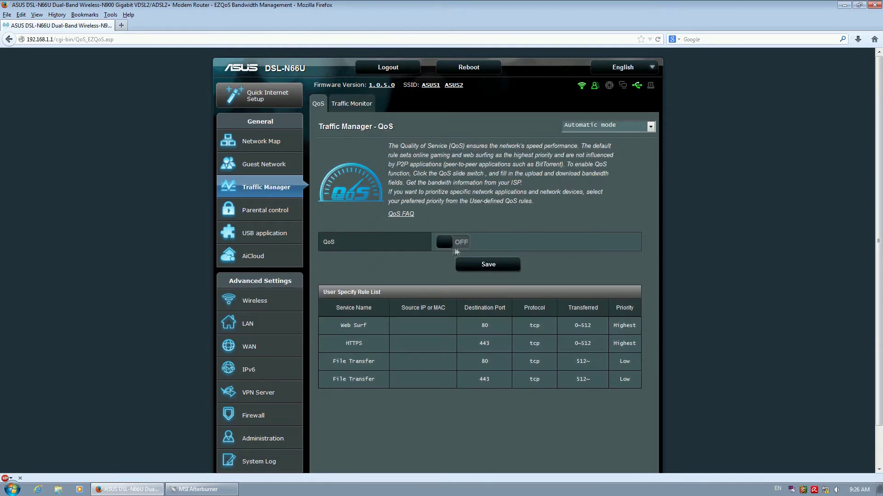
left_click(448, 242)
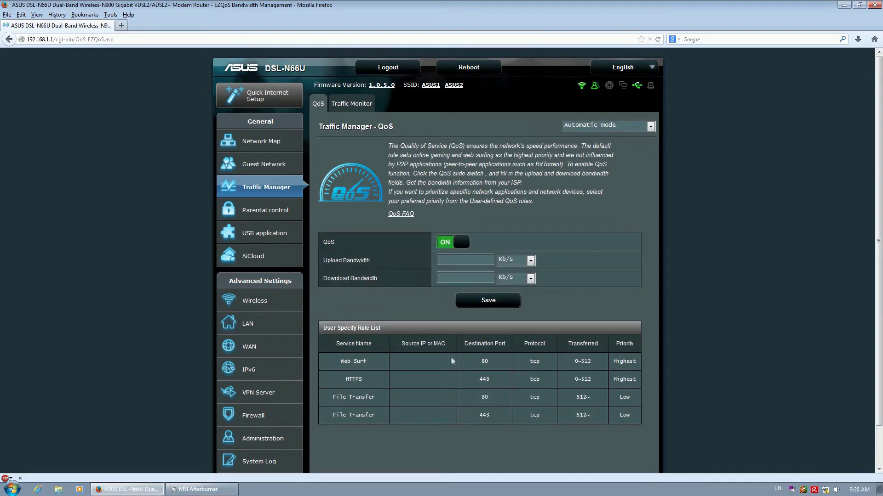
left_click(533, 262)
left_click(533, 262)
Step: Show the User-defined Priority QoS mode and check the maximum limit and minimum reserved bandwidth choices for the highest upload priority
left_click(611, 128)
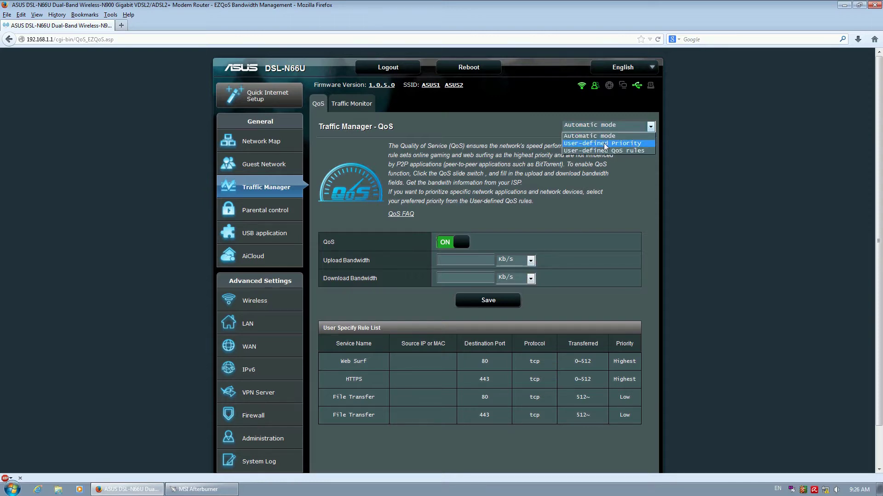
left_click(606, 147)
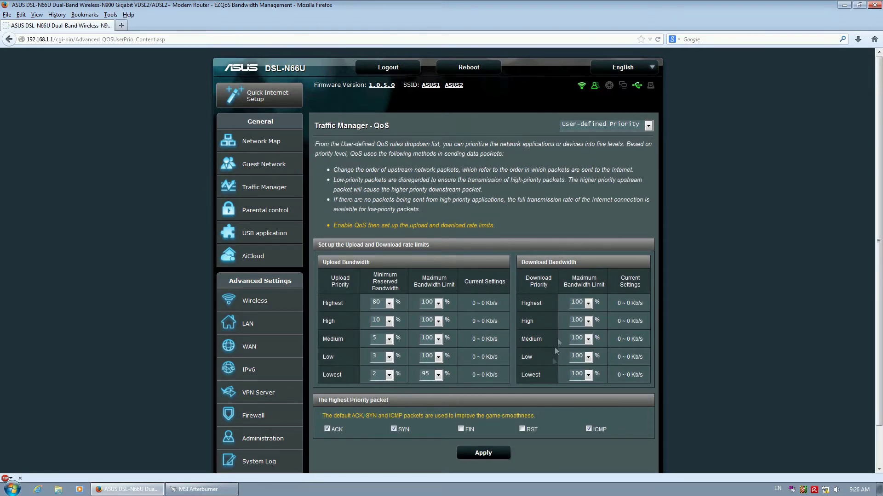
scroll(544, 387, "down", 2)
left_click(437, 261)
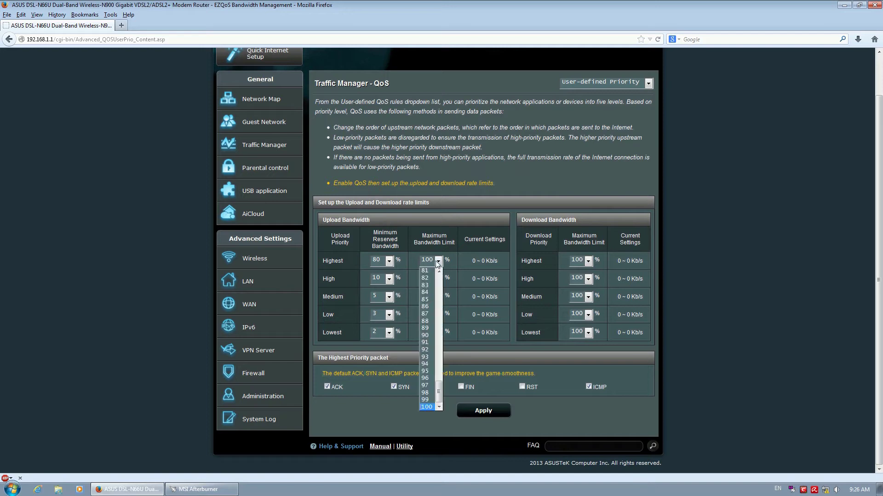
left_click(437, 261)
left_click(386, 261)
left_click(385, 261)
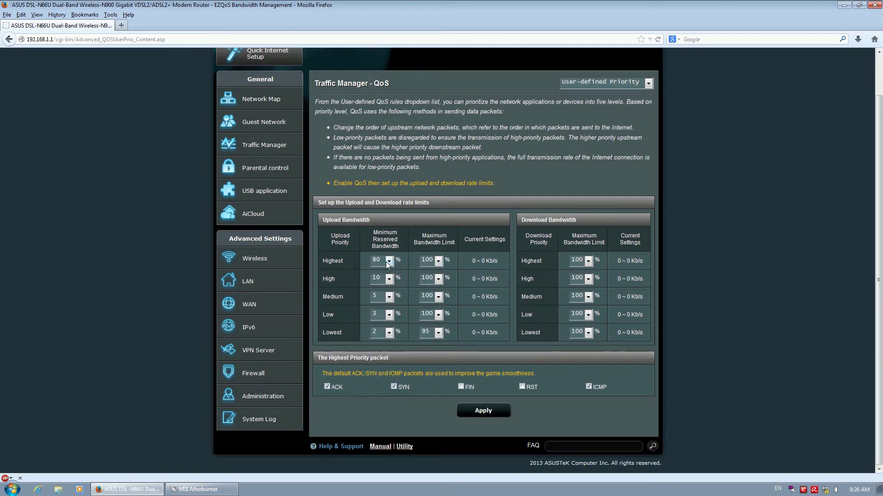
Step: Try a DNS, Time, NTP entry in the User-defined QoS rules, check its protocol and priority choices, and return to Automatic mode
left_click(636, 83)
left_click(614, 108)
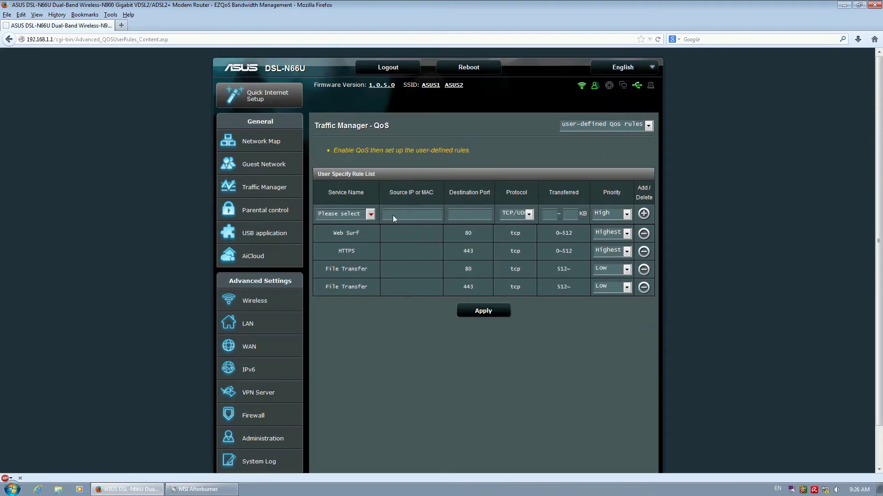
left_click(371, 215)
left_click(373, 234)
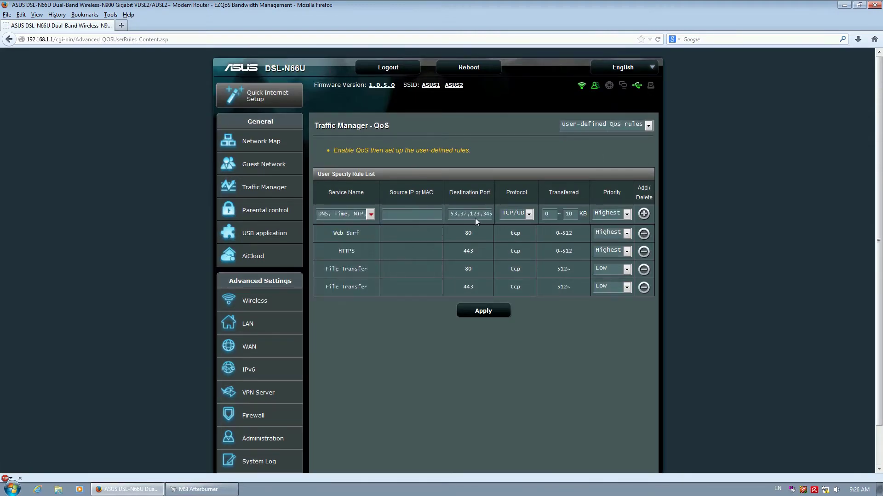
left_click(529, 214)
left_click(529, 214)
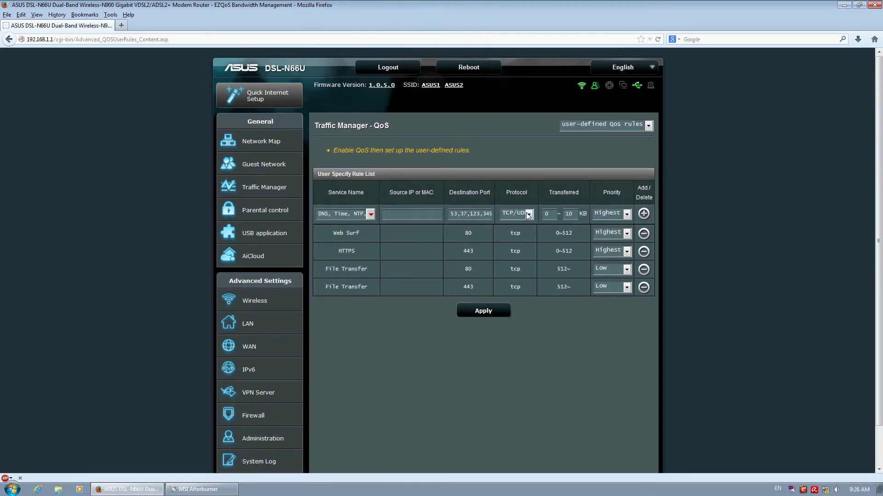
left_click(627, 214)
left_click(628, 214)
left_click(589, 125)
left_click(588, 135)
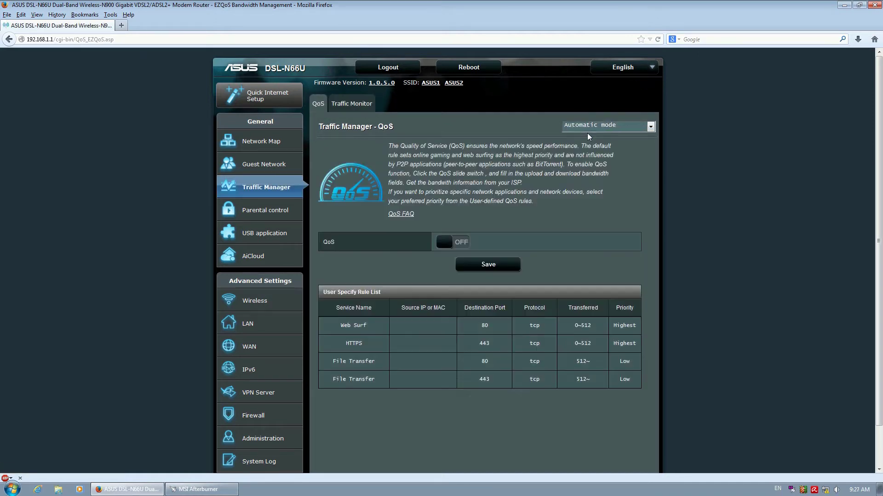
Step: Show the Last 24 Hours view of the Traffic Monitor and look through the Ethernet WAN, ATM and PTM graphs
left_click(353, 110)
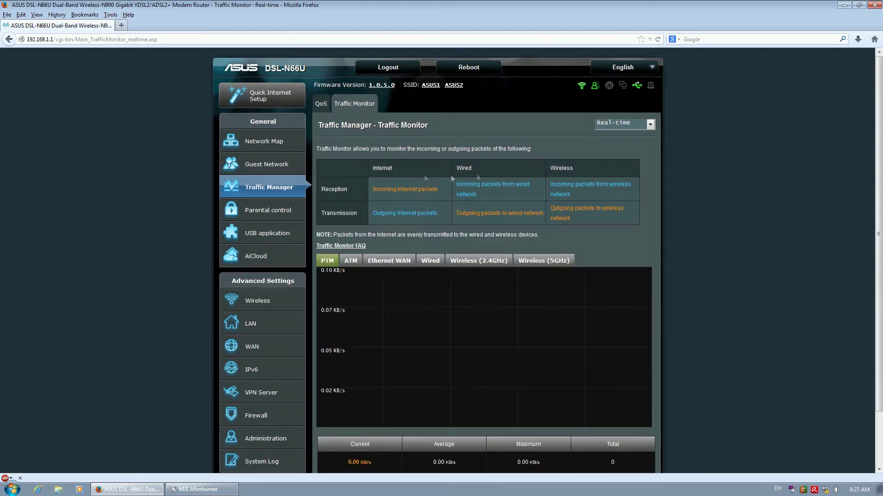
left_click(634, 125)
left_click(627, 140)
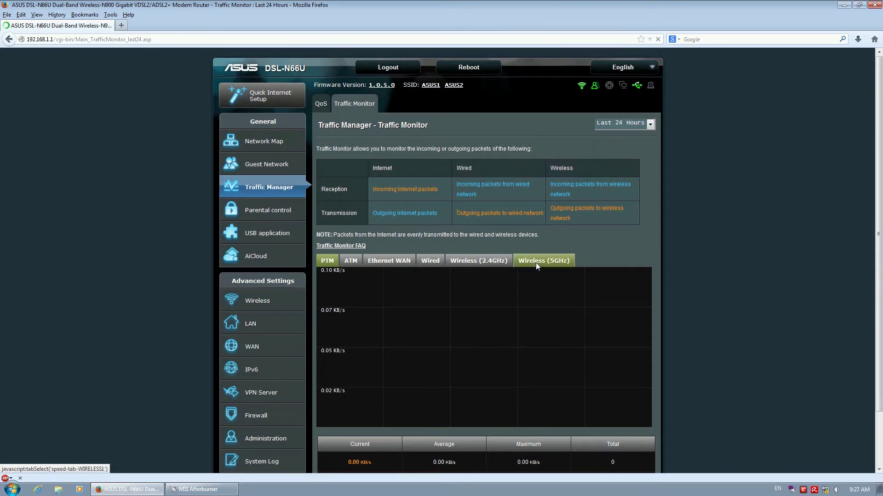
left_click(395, 263)
left_click(352, 264)
left_click(330, 266)
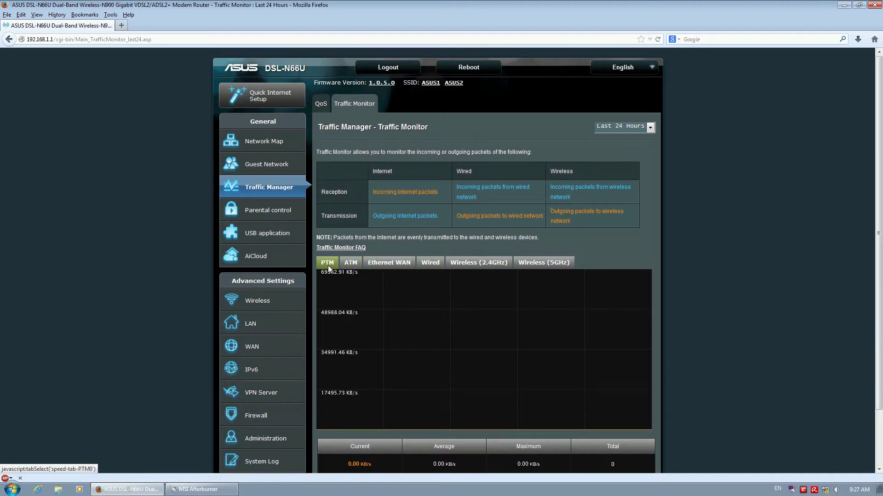
Step: Enable Parental control and add the client with address 192.168.1.101 to the list
left_click(276, 211)
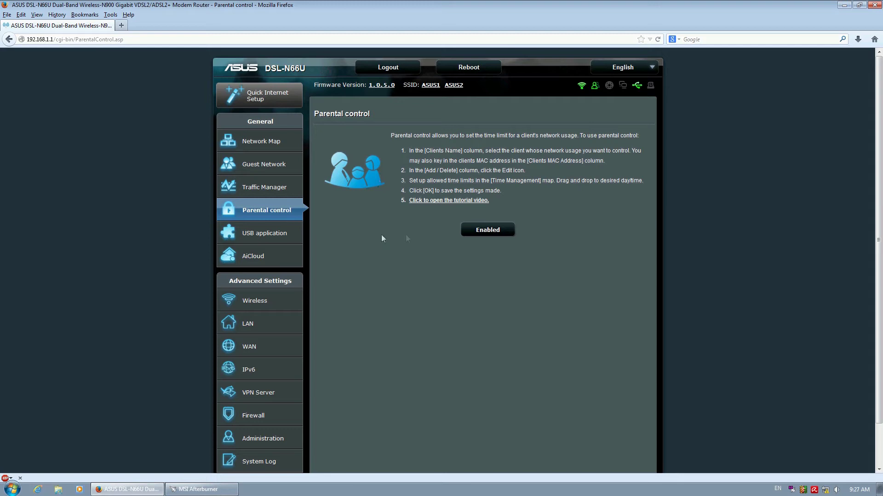
left_click(470, 231)
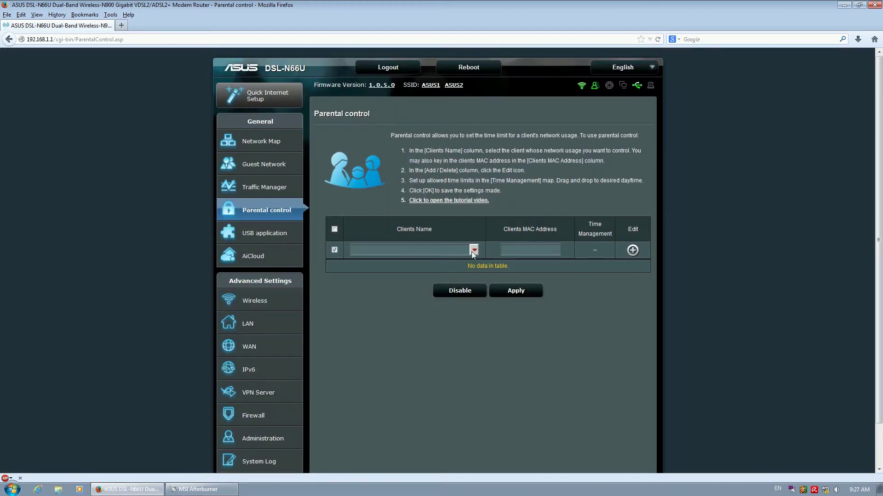
left_click(473, 251)
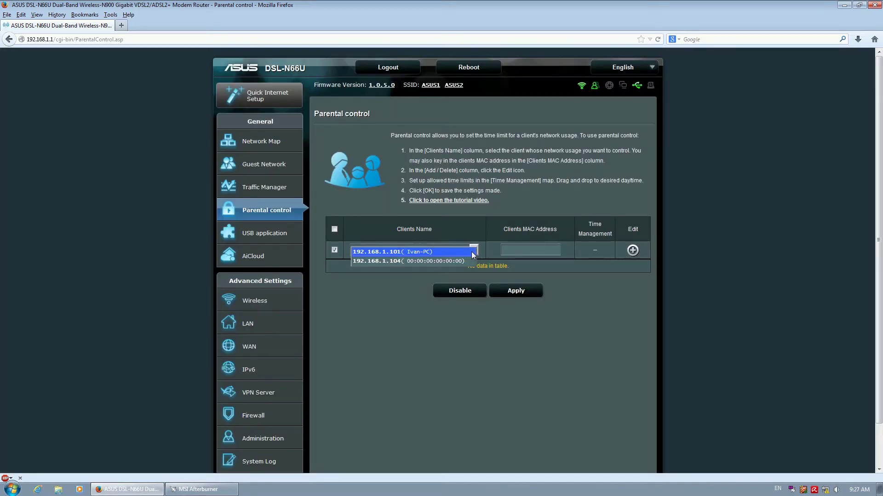
left_click(444, 254)
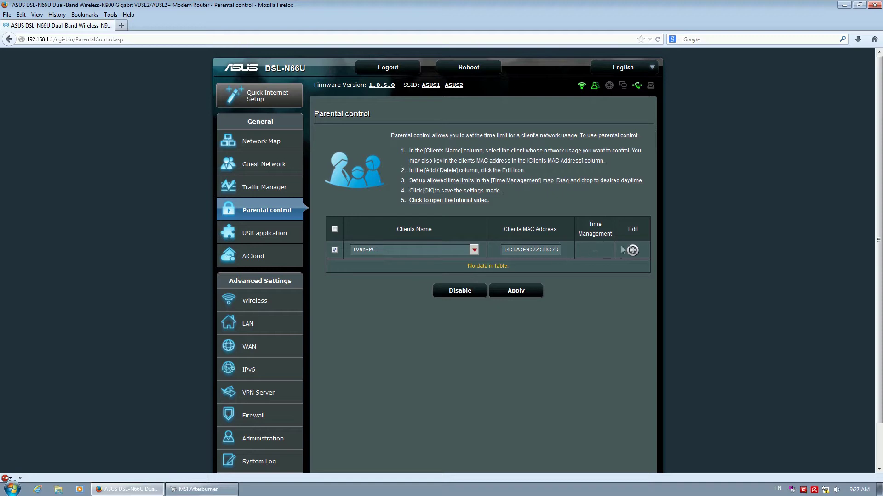
left_click(633, 250)
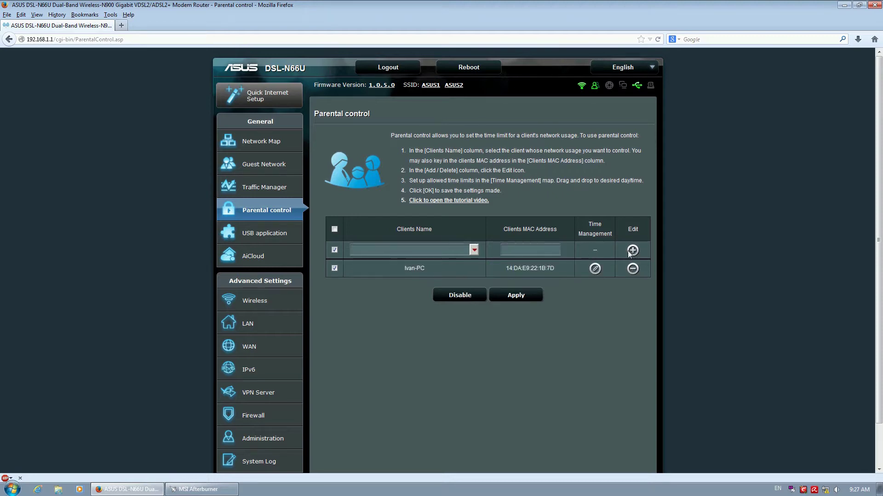
Step: Inspect the added client's weekly time schedule, cancel it unchanged, and disable Parental control
left_click(596, 270)
scroll(423, 404, "down", 4)
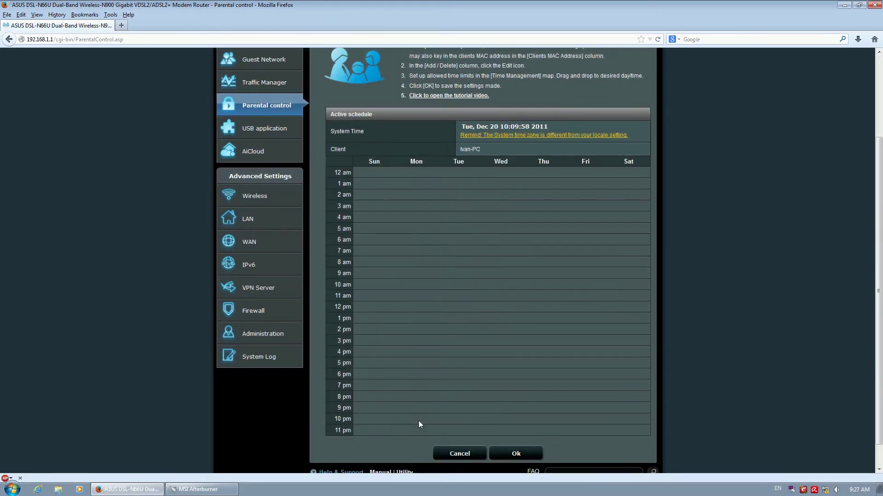
left_click(452, 455)
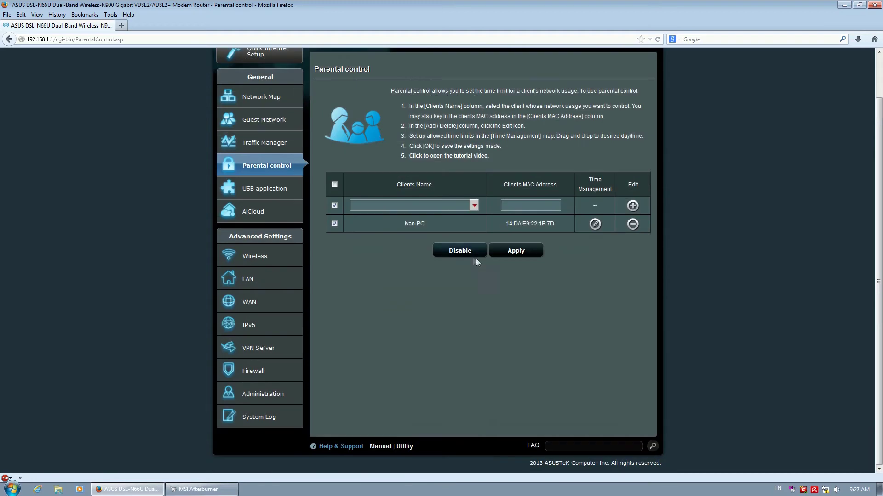
left_click(447, 251)
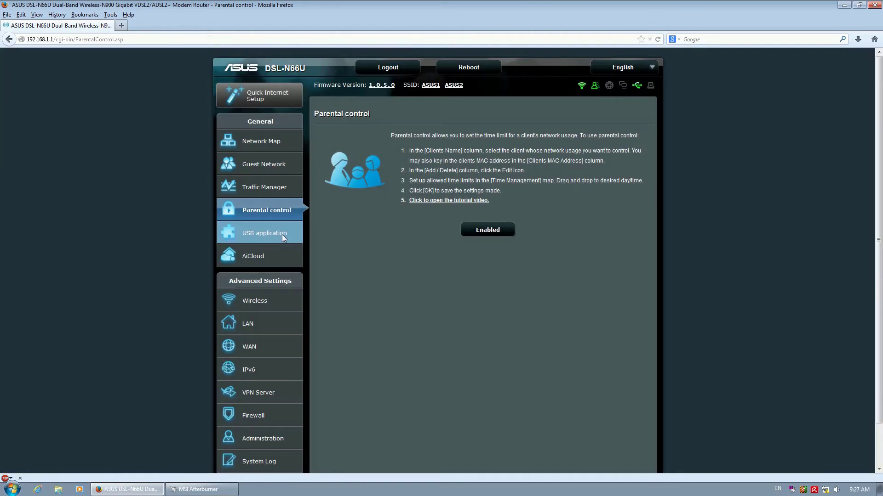
Step: Review the USB application page and read through the AiCloud overview page
left_click(282, 236)
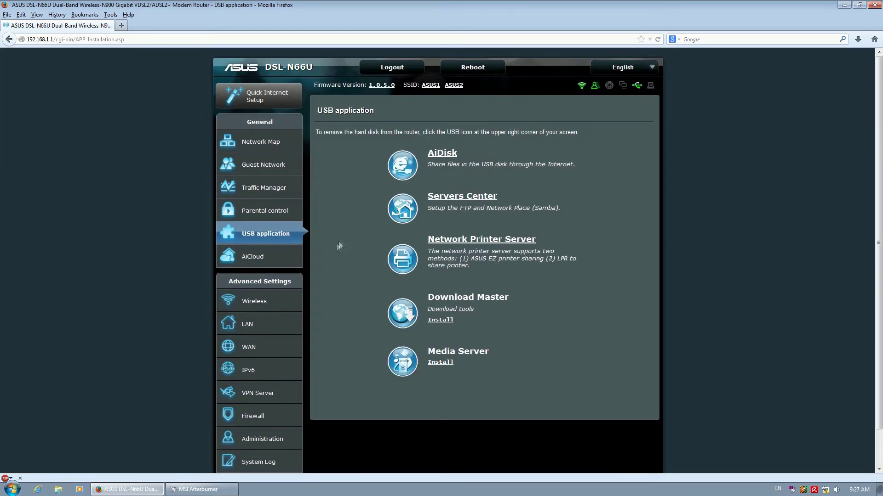
left_click(257, 258)
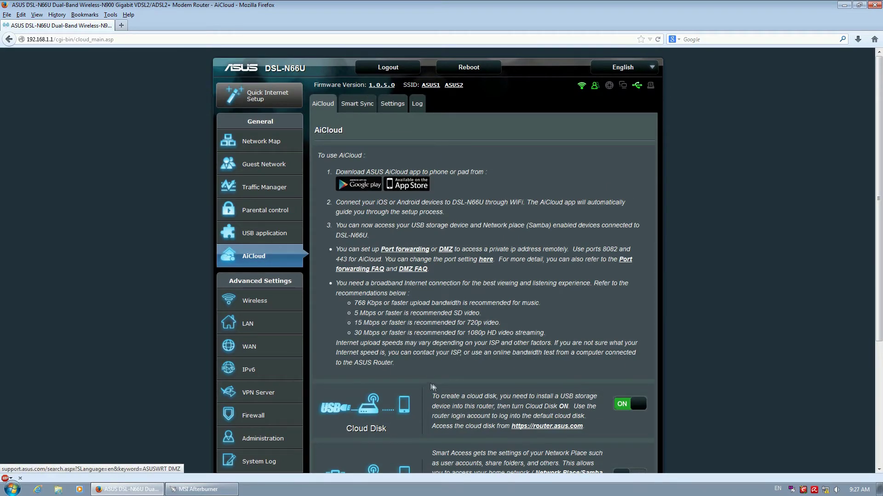
scroll(427, 381, "down", 5)
scroll(427, 380, "up", 5)
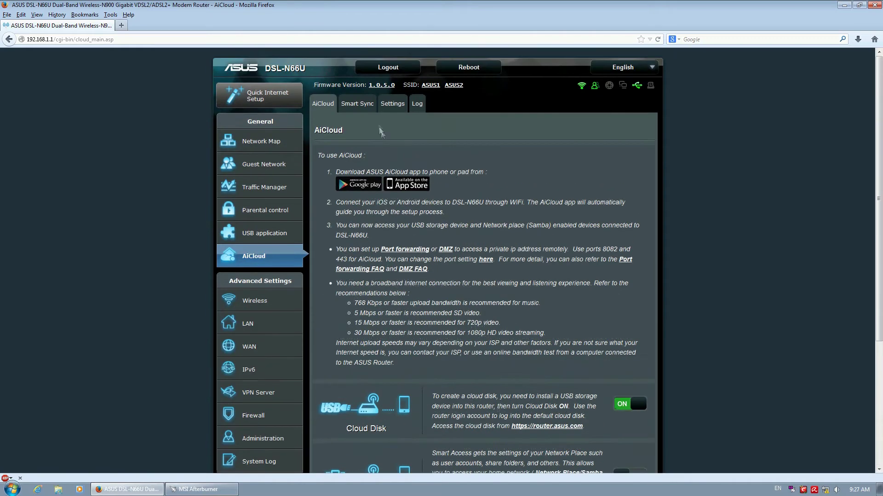
Step: Look through the Smart Sync, Settings and Log pages of AiCloud
left_click(371, 109)
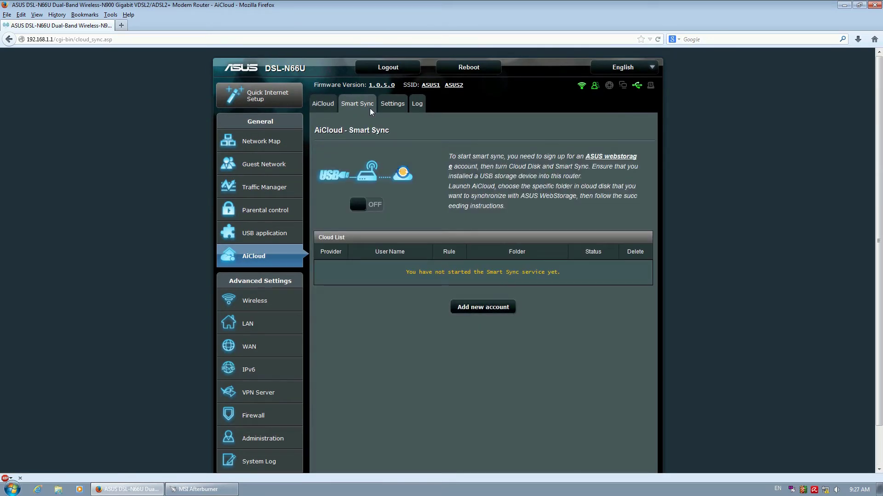
left_click(397, 111)
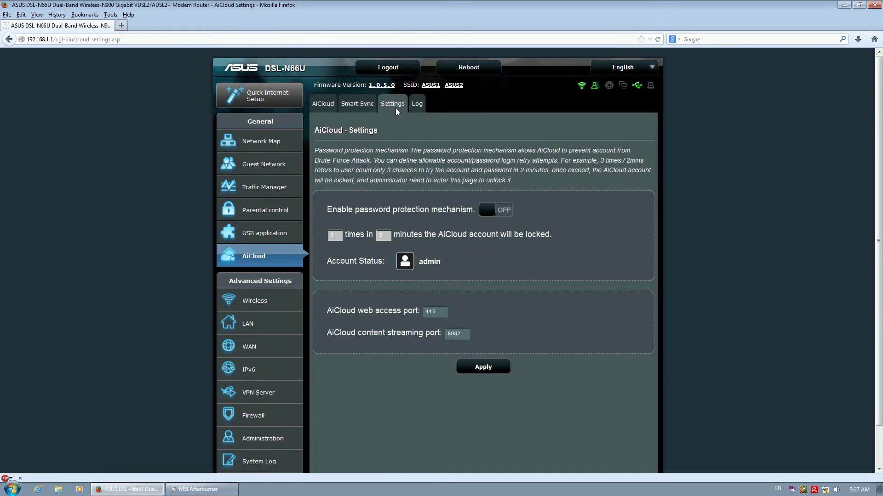
left_click(421, 106)
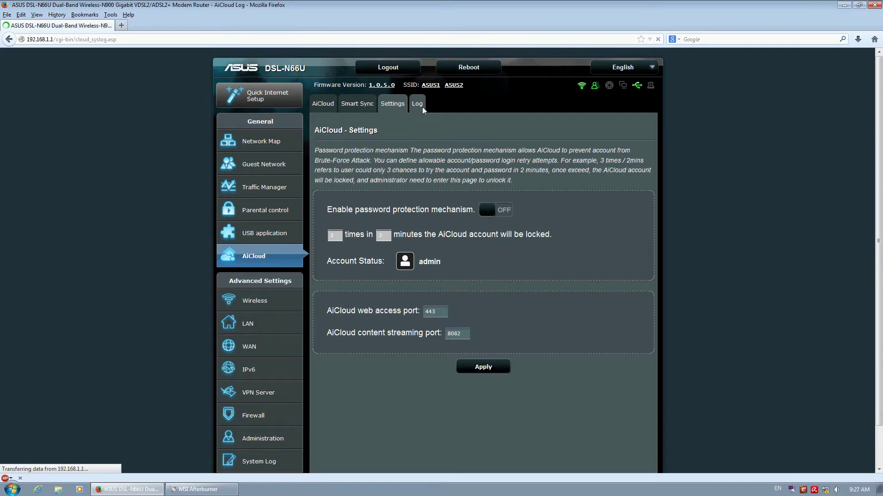
Step: Examine the general wireless settings for 2.4GHz, checking the bandwidth, control channel, extension channel, authentication and encryption choices
left_click(277, 299)
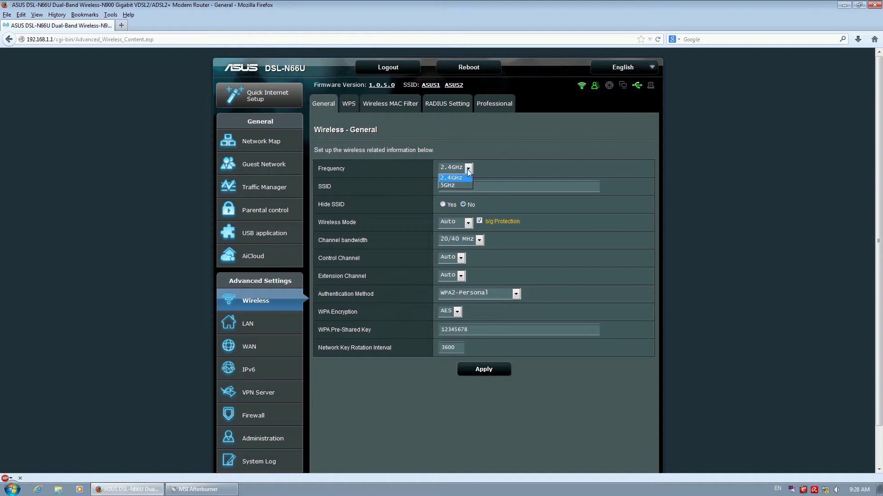
left_click(476, 240)
left_click(475, 240)
left_click(460, 257)
left_click(461, 259)
left_click(461, 275)
left_click(462, 275)
left_click(461, 293)
left_click(461, 293)
left_click(459, 310)
left_click(460, 310)
Step: Show the general wireless settings for 5GHz and examine the wireless mode, bandwidth, channel, authentication and encryption choices
left_click(461, 183)
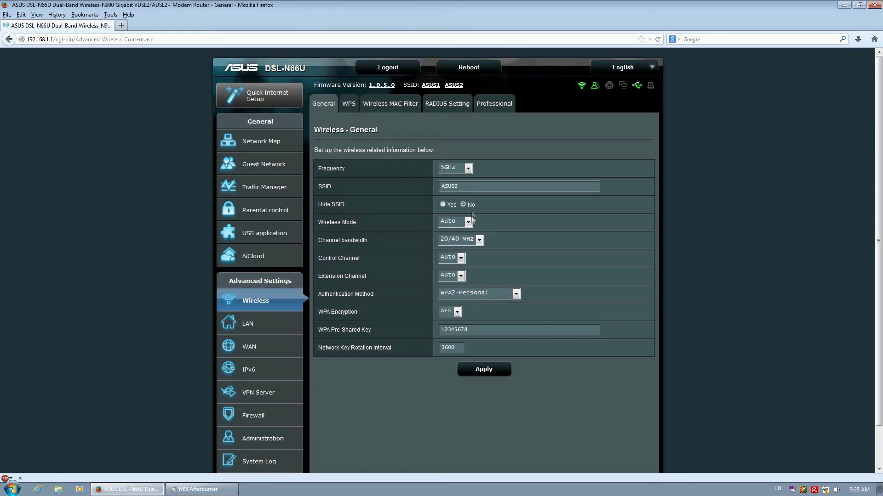
left_click(470, 219)
left_click(471, 219)
left_click(478, 239)
left_click(477, 239)
left_click(461, 258)
left_click(462, 258)
left_click(461, 278)
left_click(465, 291)
left_click(465, 291)
left_click(459, 312)
left_click(458, 313)
Step: Show the wireless WPS settings and turn off WPS for the 5GHz band
left_click(354, 103)
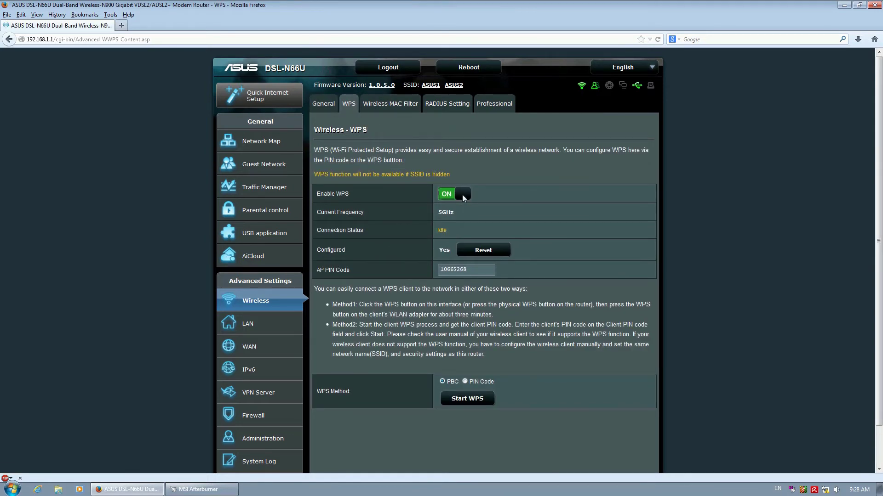
left_click(461, 192)
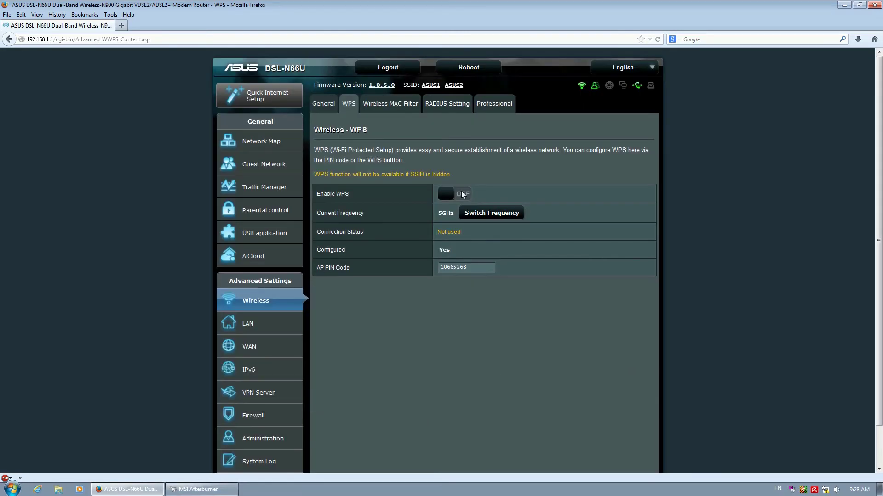
Step: Look through the wireless MAC filter's frequency and filter mode choices and the frequency choices of the RADIUS settings
left_click(380, 105)
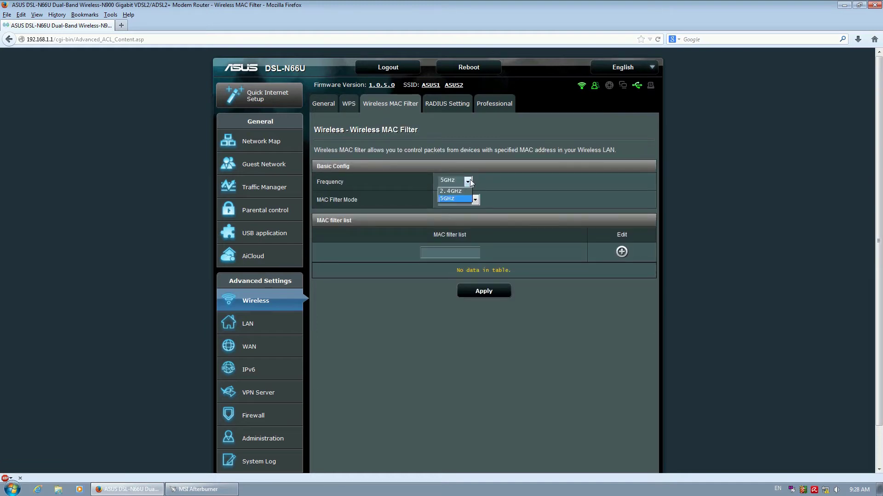
left_click(477, 199)
left_click(478, 198)
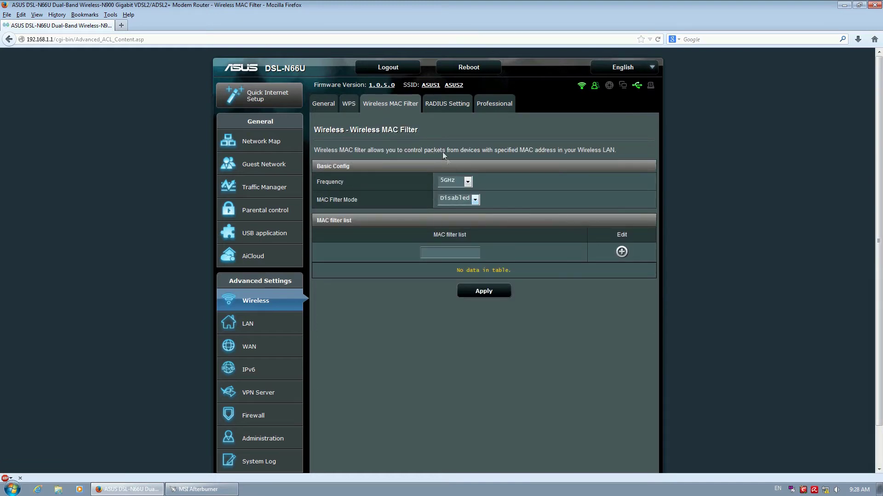
left_click(437, 110)
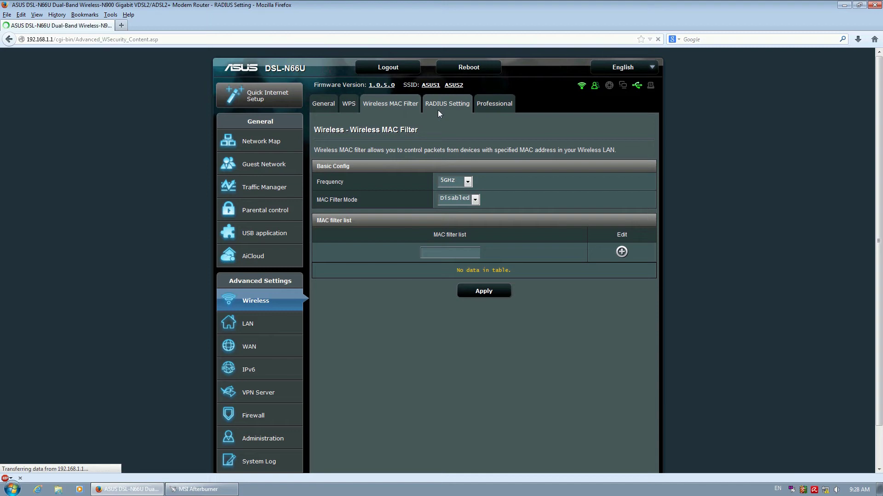
left_click(468, 178)
left_click(467, 179)
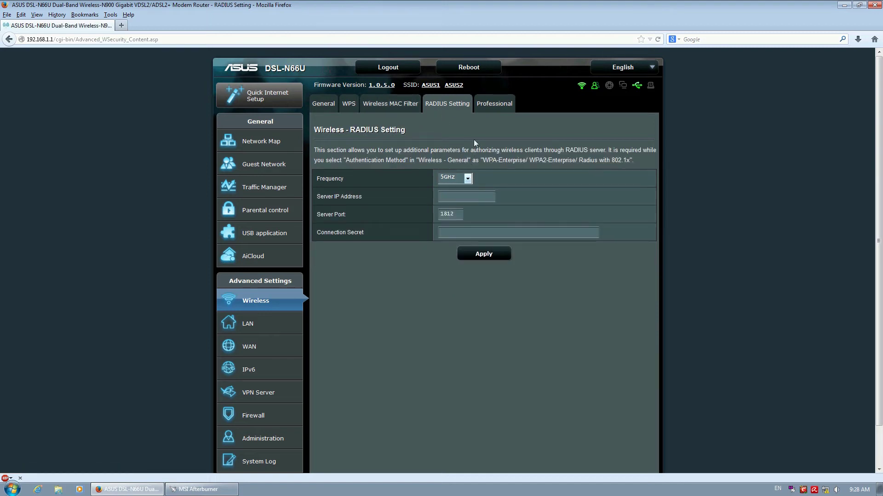
Step: Examine the professional wireless settings, checking the frequency, IGMP snooping, TX bursting, packet aggregation, WMM APSD and WMM DLS choices
left_click(481, 104)
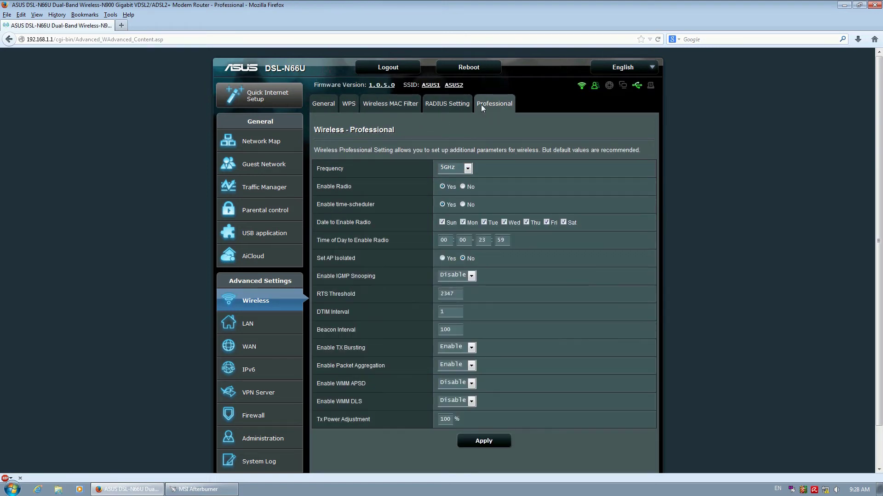
left_click(468, 169)
left_click(468, 169)
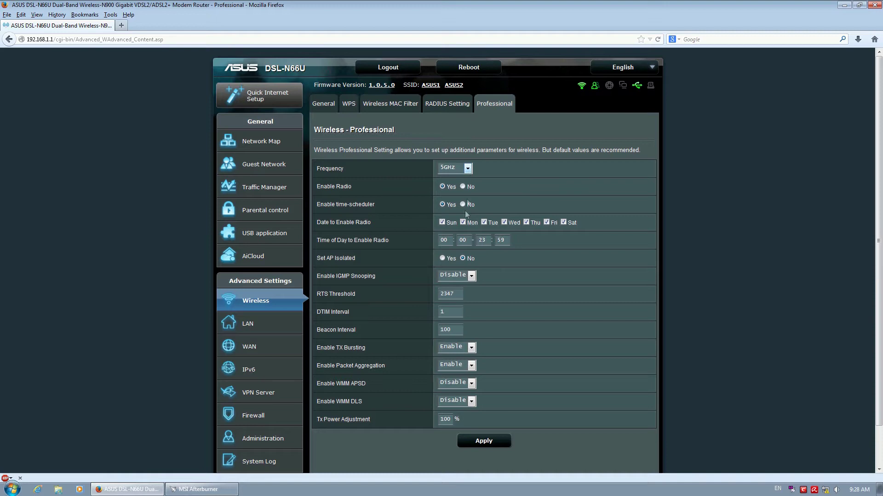
left_click(470, 276)
left_click(470, 348)
left_click(471, 348)
left_click(471, 365)
left_click(471, 366)
left_click(472, 384)
left_click(471, 383)
left_click(471, 401)
Step: Review the LAN IP and DHCP server settings and fill the manual assignment entry with the connected PC's MAC and IP address
left_click(281, 321)
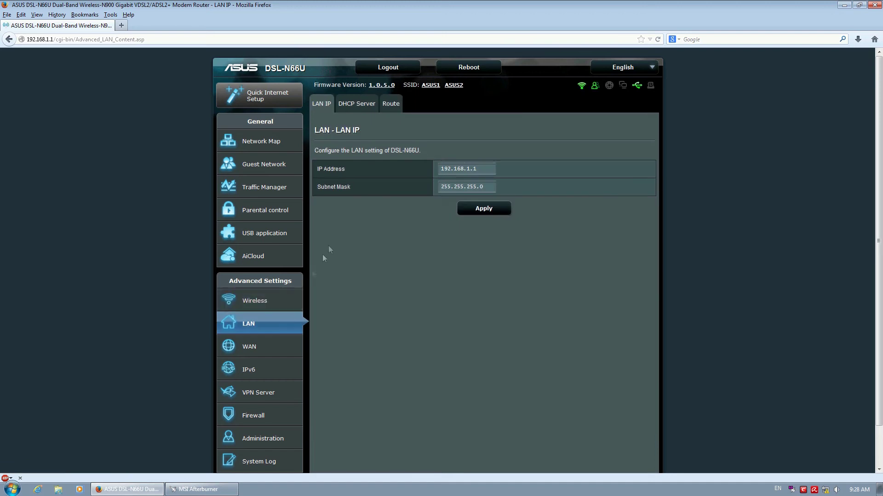
left_click(353, 104)
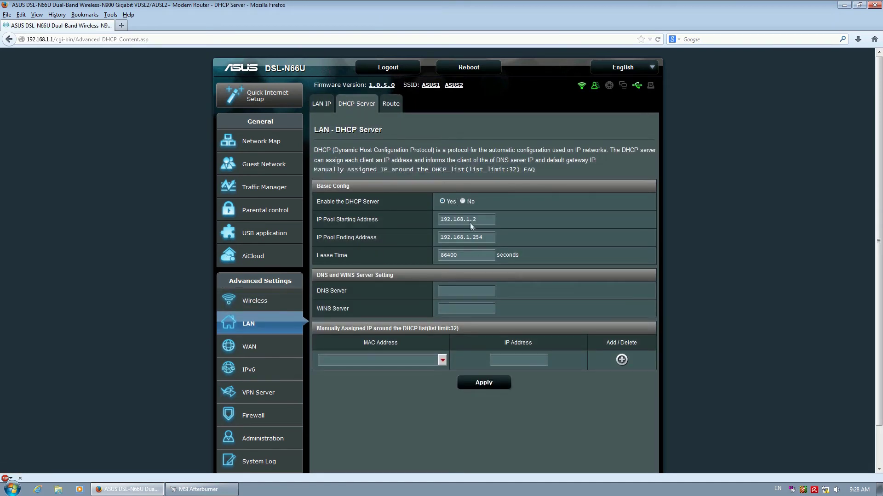
left_click(440, 361)
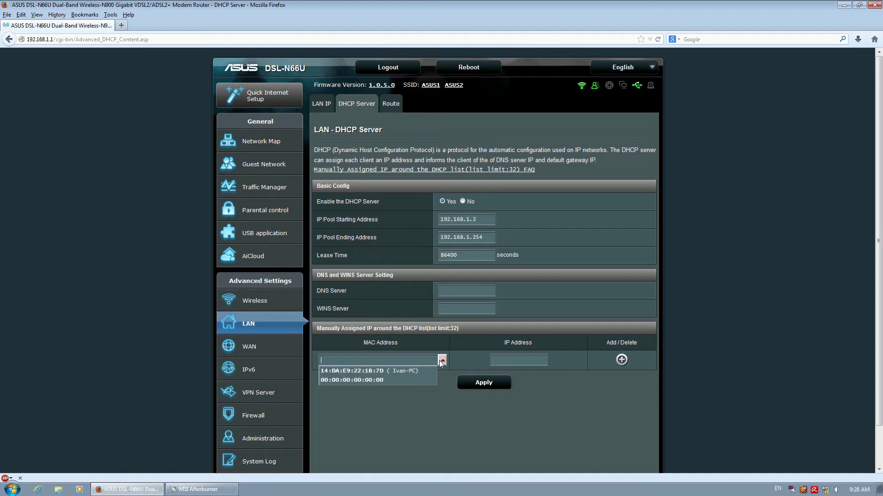
left_click(409, 369)
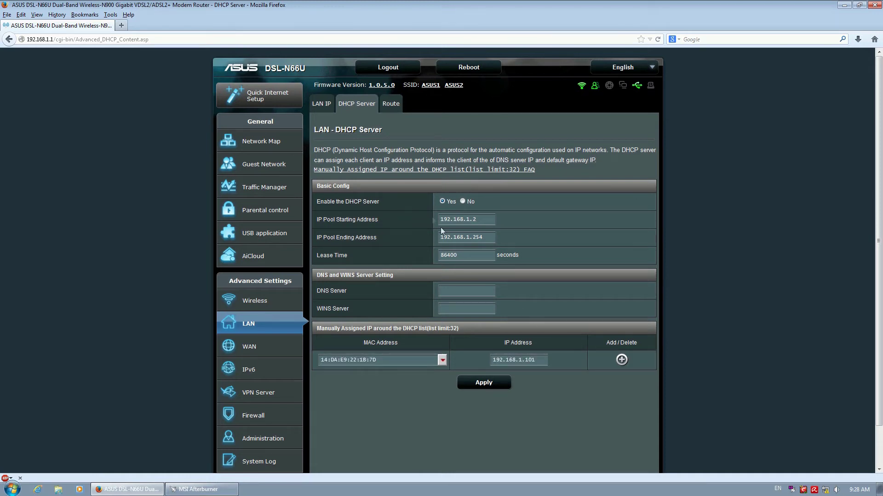
Step: Enable static routes for the LAN and fill in a route entry with host IP 192.168.1.101 and interface MAN
left_click(391, 105)
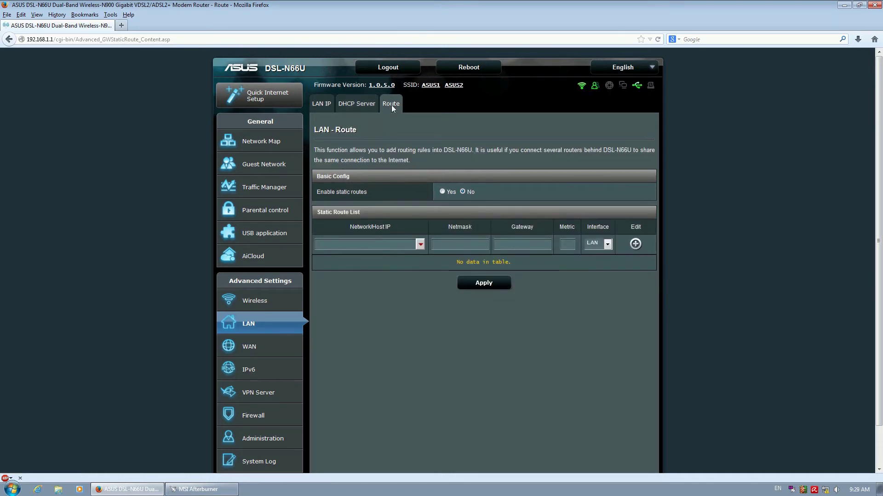
left_click(421, 243)
left_click(394, 264)
left_click(421, 247)
left_click(396, 255)
left_click(607, 244)
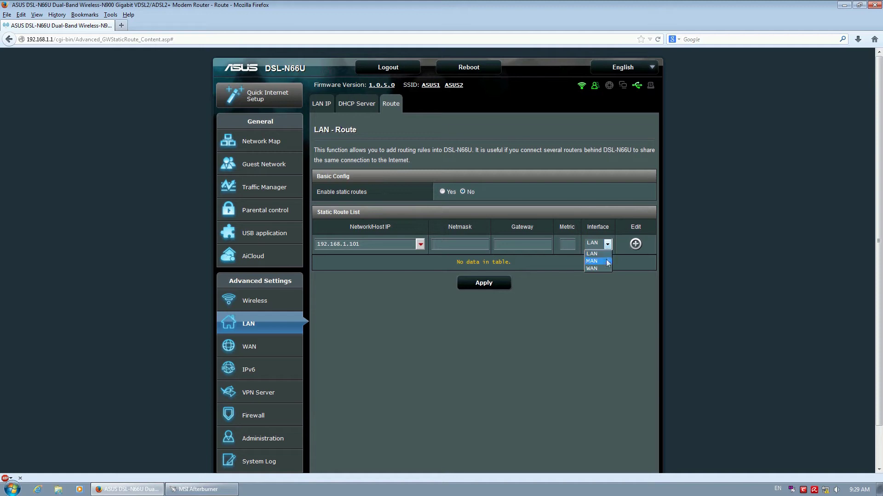
left_click(593, 261)
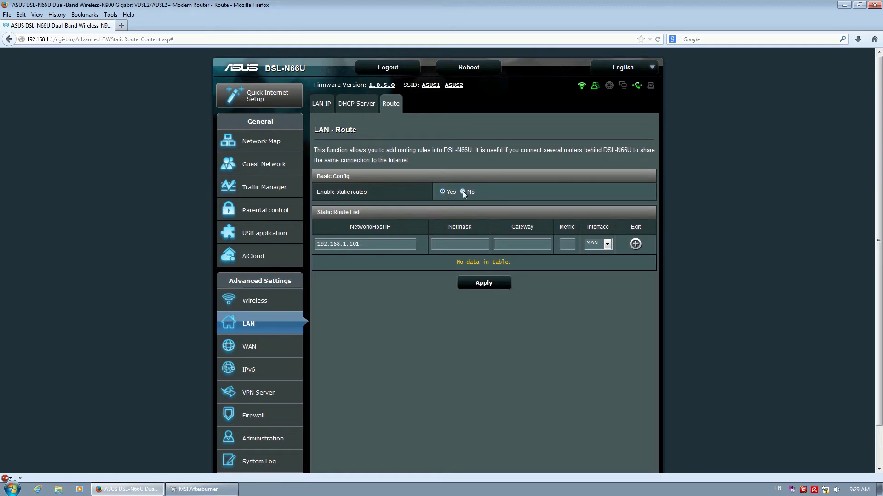
Step: Show the WAN internet connection settings and examine the transfer mode and PVC unit choices
left_click(275, 343)
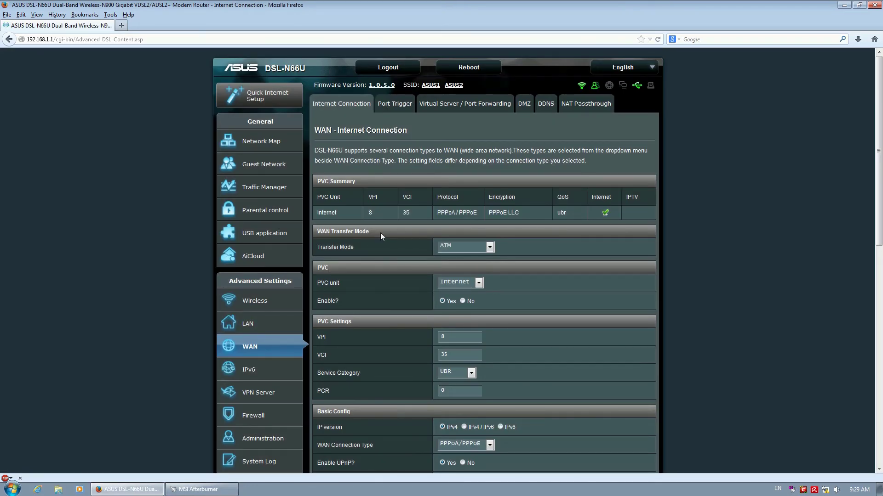
scroll(381, 253, "down", 2)
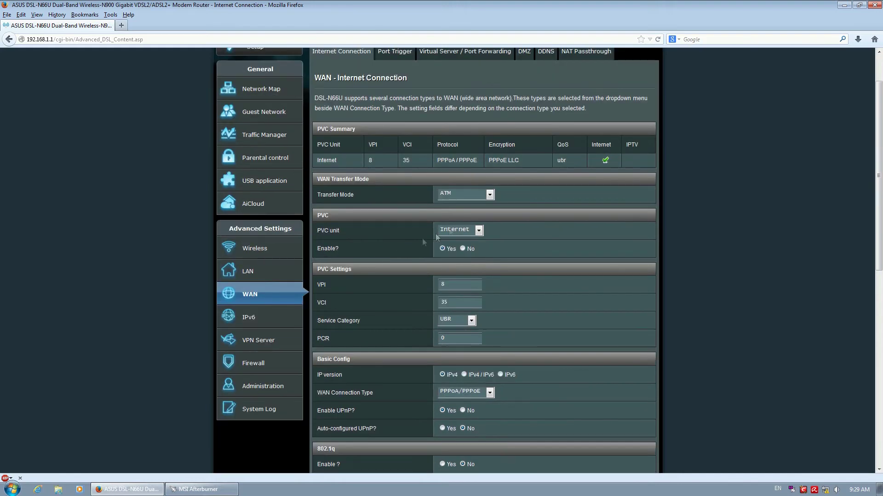
left_click(490, 195)
left_click(491, 195)
left_click(479, 230)
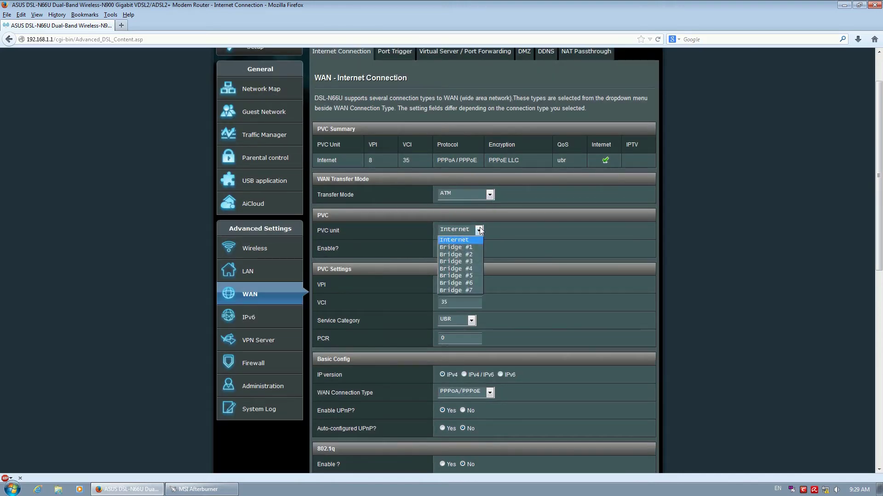
left_click(479, 230)
Step: Examine the service category, WAN connection type and encapsulation mode choices and the remaining internet connection settings
scroll(489, 268, "down", 4)
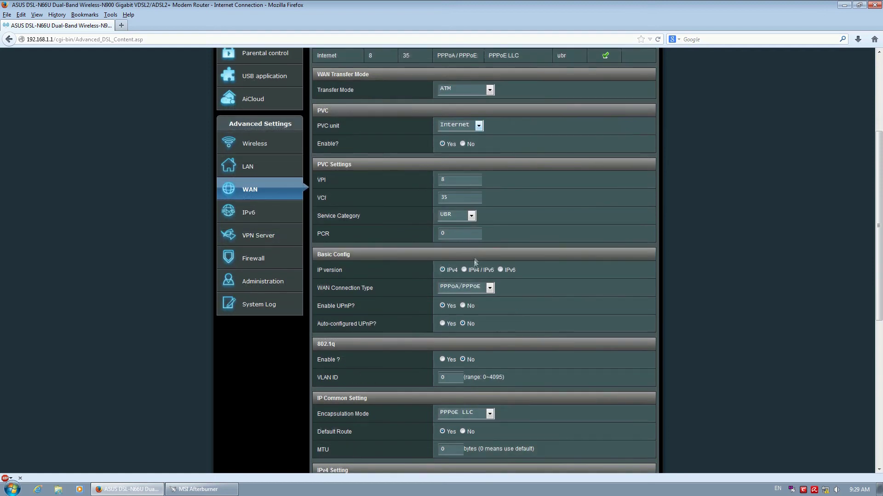
left_click(472, 217)
left_click(471, 216)
left_click(490, 287)
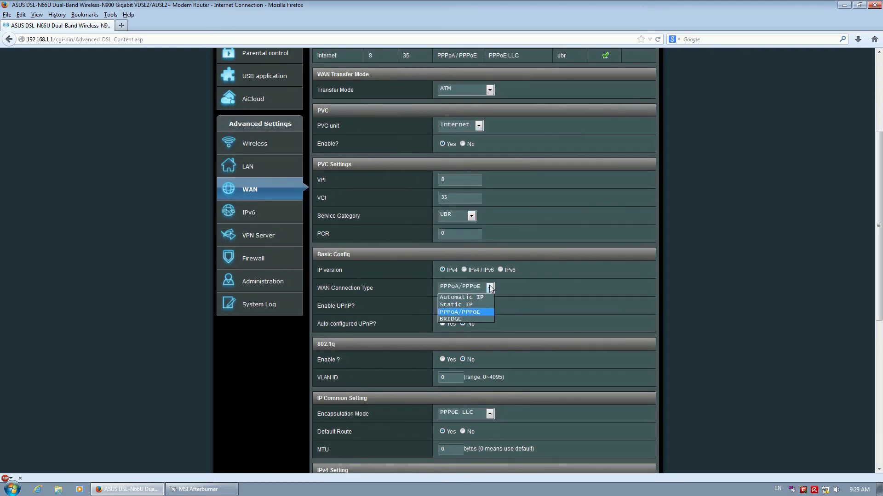
left_click(490, 288)
scroll(514, 294, "down", 2)
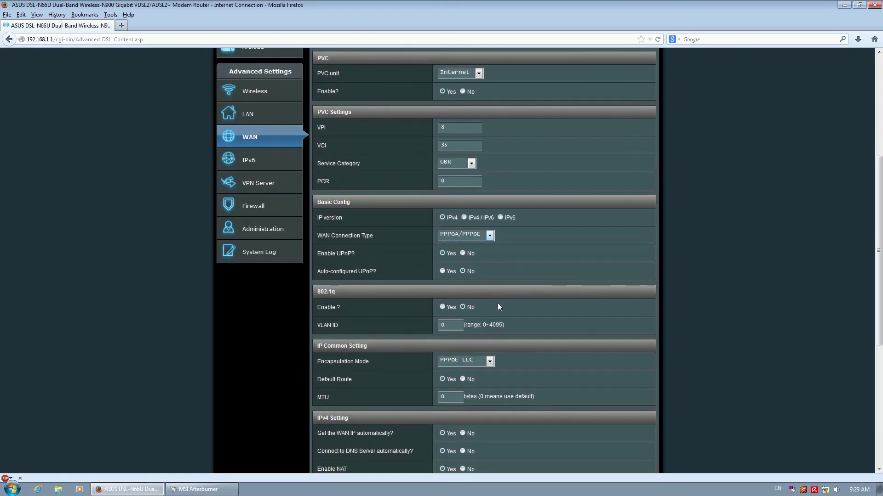
left_click(489, 362)
left_click(489, 362)
scroll(505, 367, "down", 8)
left_click(460, 353)
scroll(481, 375, "up", 10)
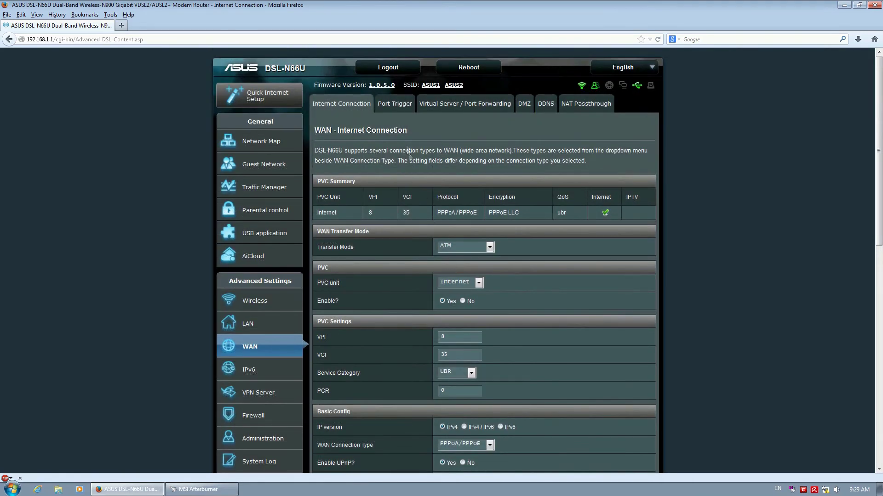
Step: Enable port triggering, choose Quicktime 4 Client as the application, set its trigger protocol to UDP and check the incoming protocol choices
left_click(397, 109)
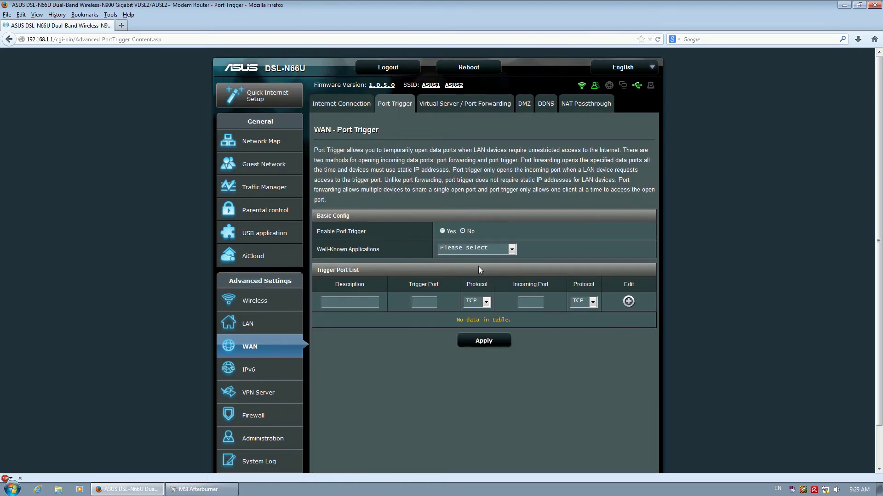
left_click(476, 248)
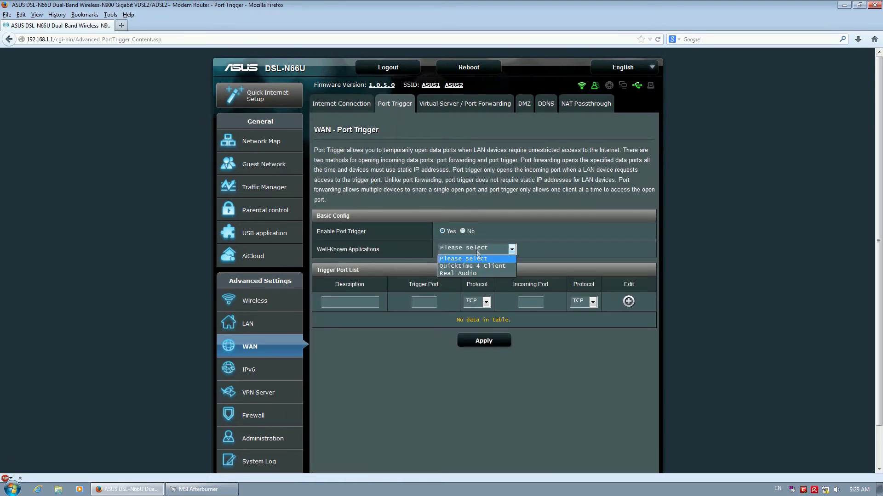
left_click(478, 266)
left_click(483, 303)
left_click(484, 320)
left_click(592, 302)
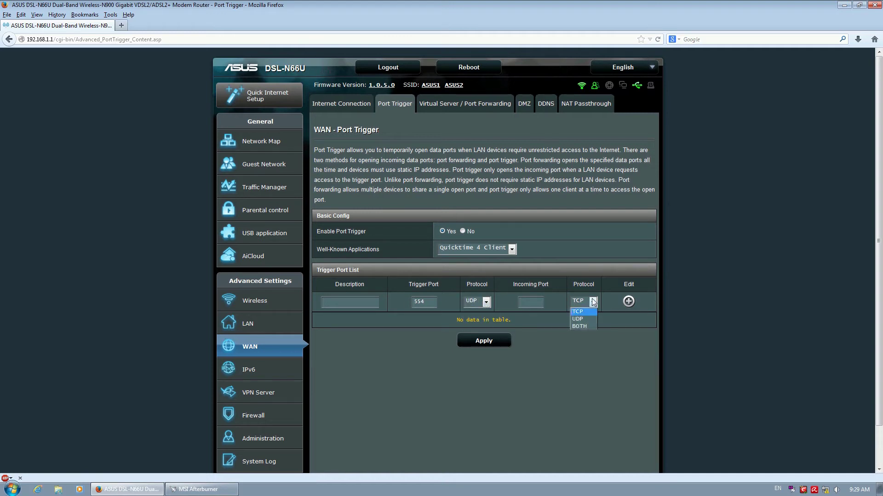
left_click(593, 302)
Step: Enable port forwarding, choose Age of Empires from the famous games and check the entry's local IP and protocol choices
left_click(437, 102)
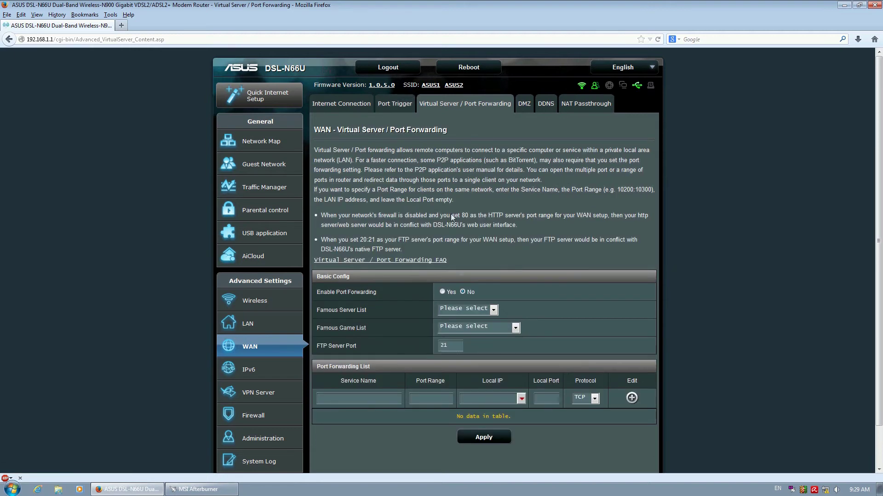
left_click(442, 292)
left_click(462, 309)
left_click(462, 327)
left_click(474, 327)
left_click(472, 344)
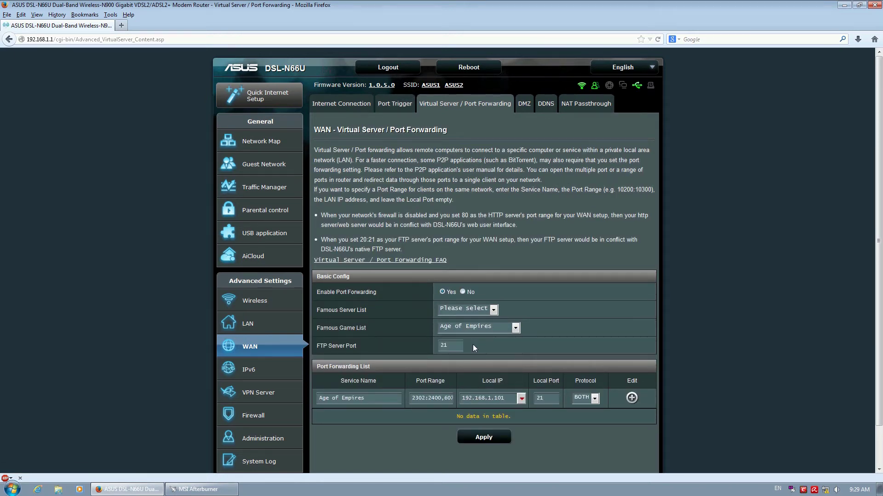
left_click(521, 398)
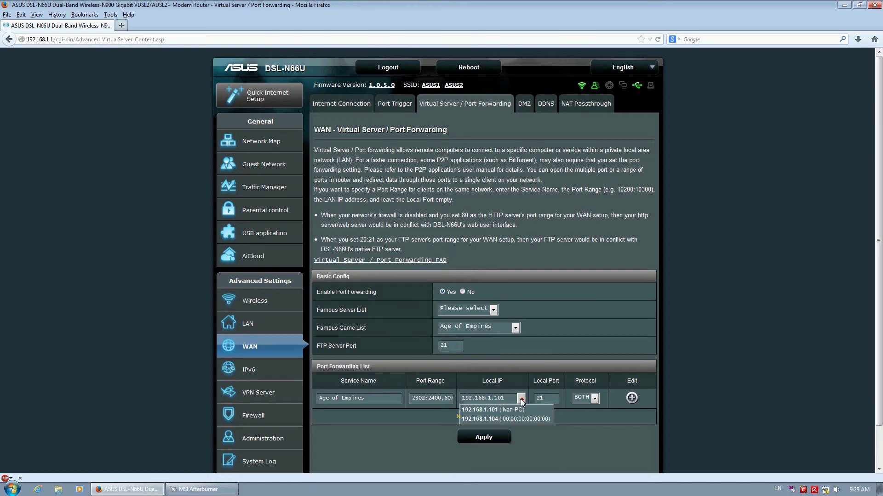
left_click(521, 399)
left_click(595, 399)
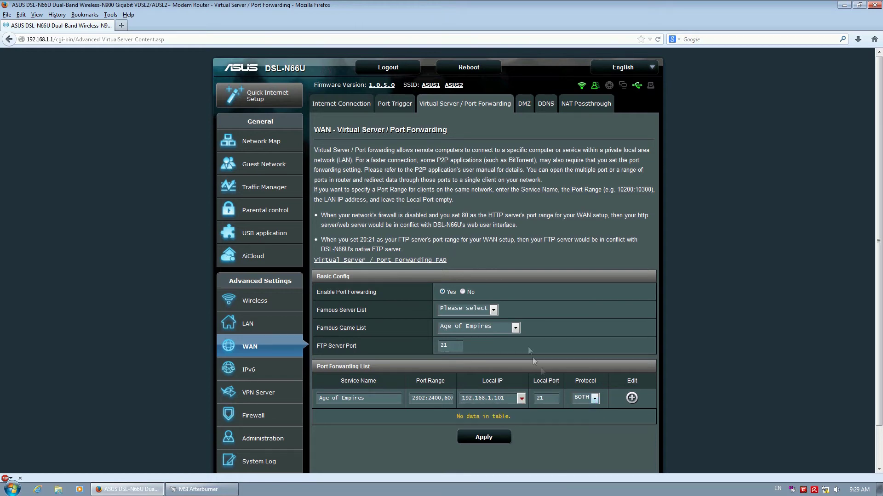
Step: Look at the DMZ settings and examine the server choices of the DDNS client
left_click(528, 106)
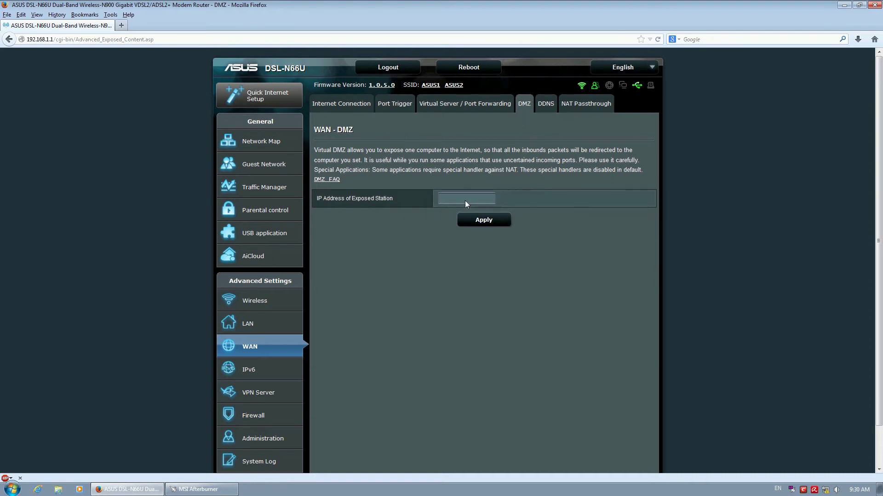
left_click(547, 109)
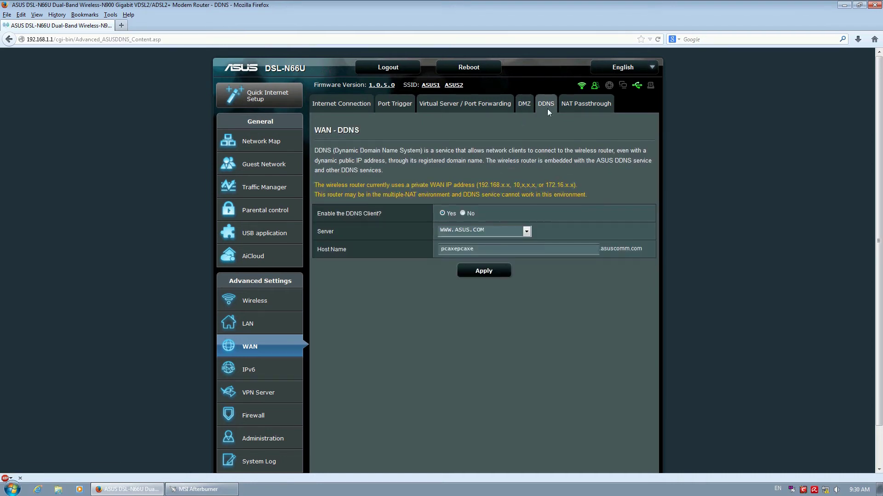
left_click(524, 232)
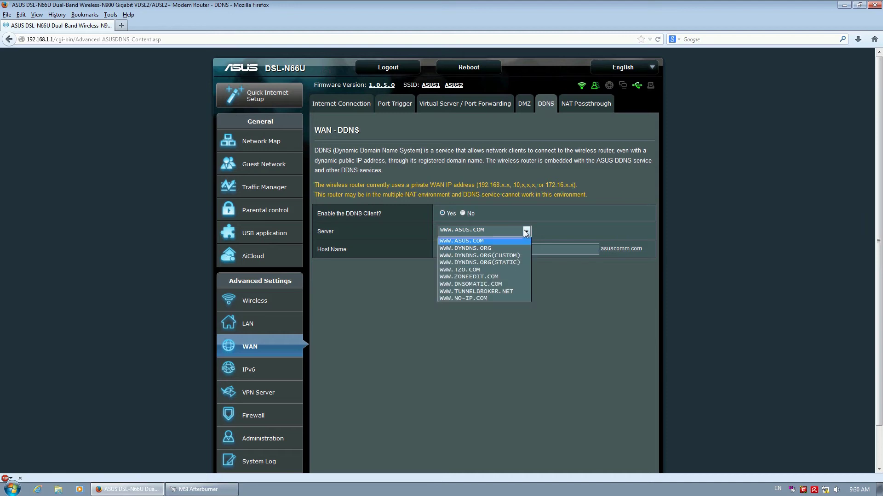
left_click(523, 230)
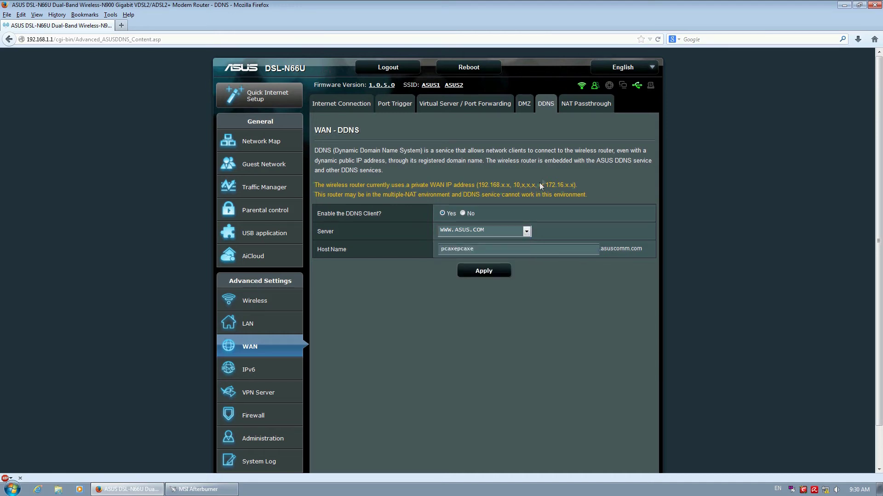
Step: Examine the NAT passthrough choices for PPTP, L2TP, IPSec, RTSP and the PPPoE relay
left_click(570, 106)
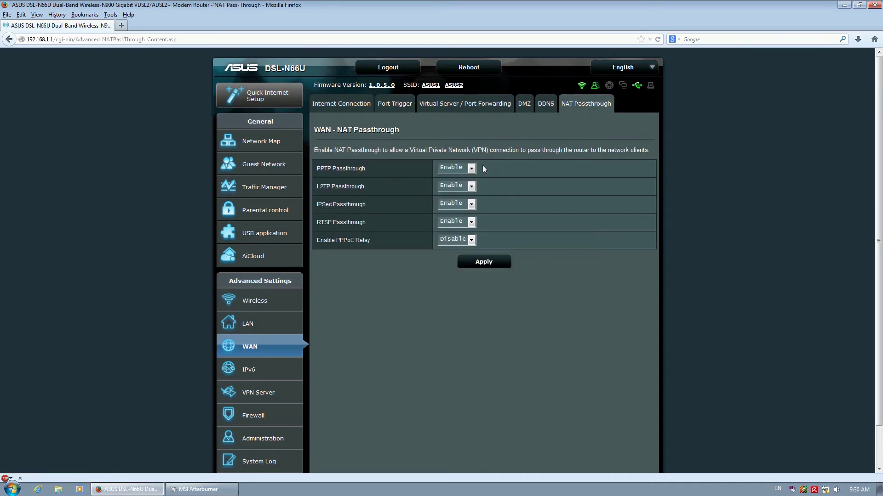
left_click(471, 168)
left_click(471, 169)
left_click(472, 186)
left_click(473, 186)
left_click(471, 204)
left_click(471, 205)
left_click(472, 222)
left_click(472, 222)
left_click(472, 241)
left_click(472, 242)
Step: Set the IPv6 connection type to Enable and look at its 6rd prefix and IPv4 address settings
left_click(286, 366)
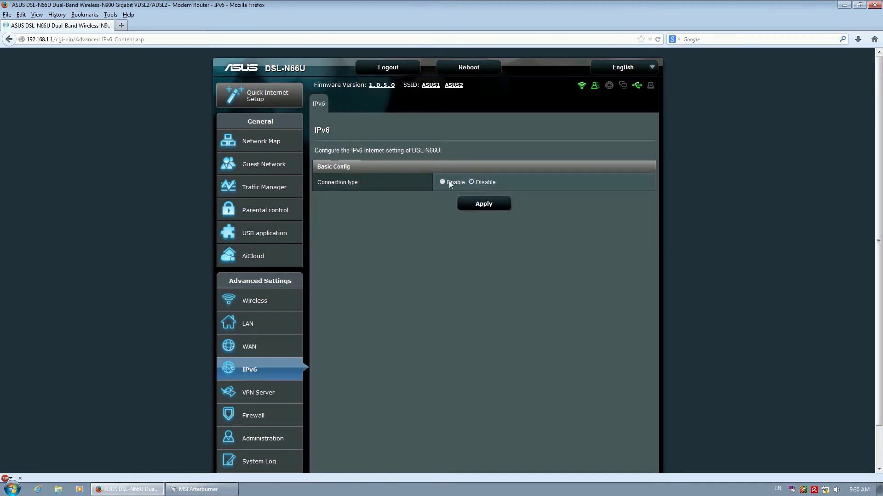
left_click(442, 182)
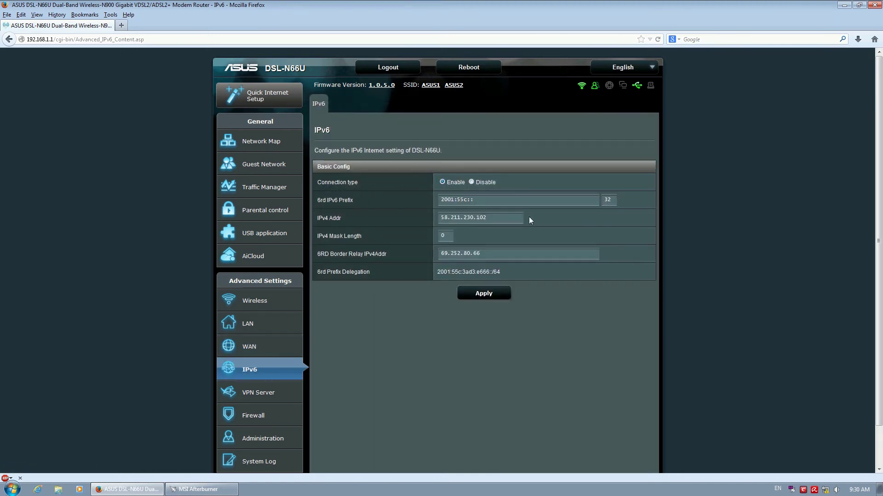
Step: Look at the VPN server settings and try to add a user with the user name and password left blank
left_click(272, 392)
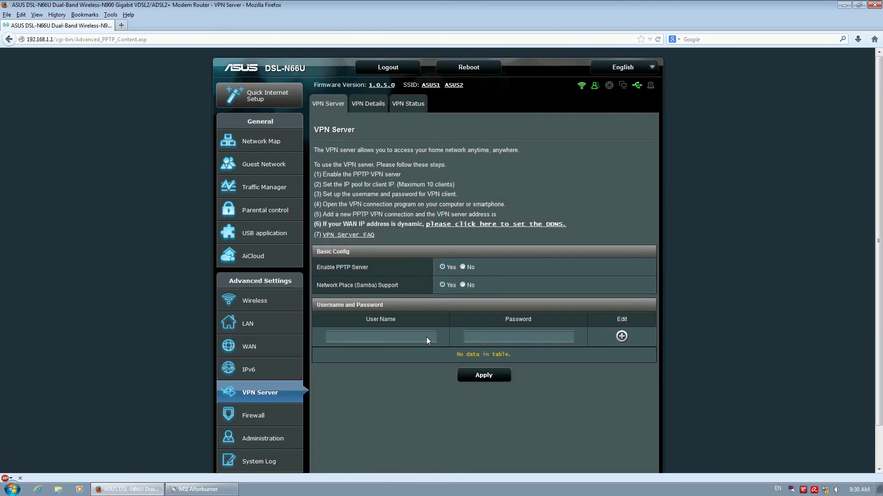
left_click(621, 336)
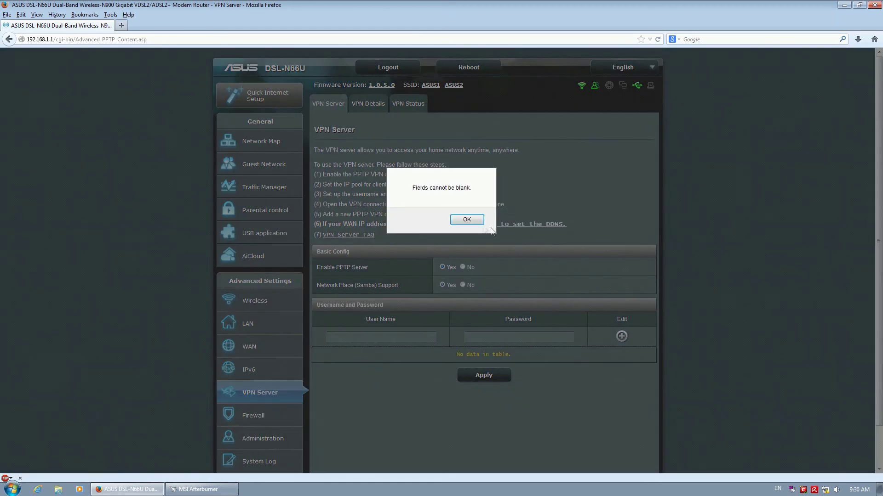
left_click(474, 221)
Step: Examine the broadcast support and authentication choices in the VPN details, and look at the VPN connection status
left_click(363, 103)
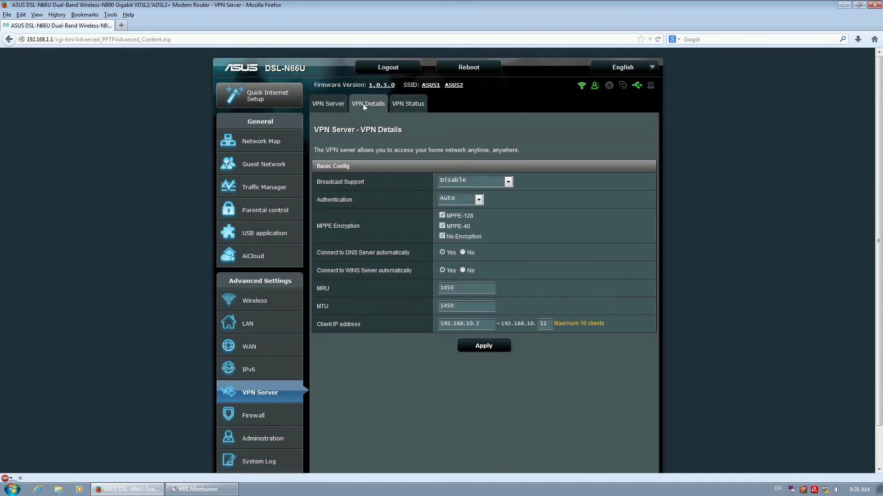
left_click(508, 182)
left_click(508, 182)
left_click(481, 199)
left_click(482, 199)
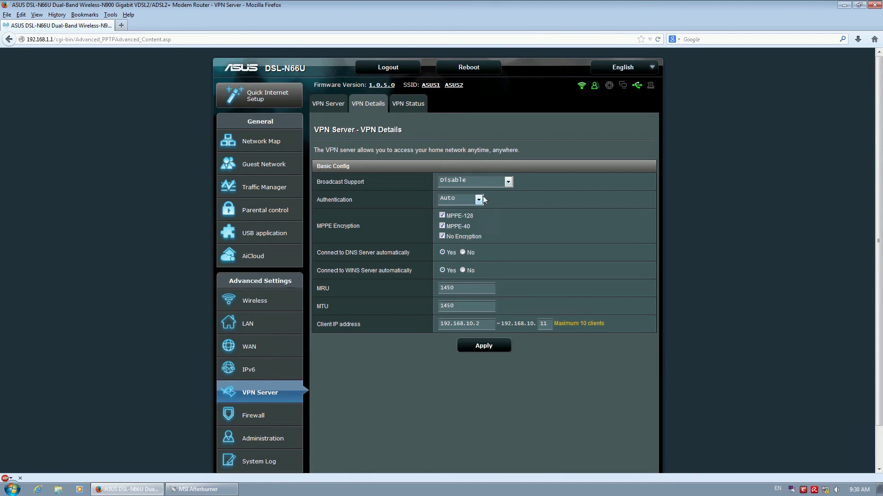
left_click(401, 107)
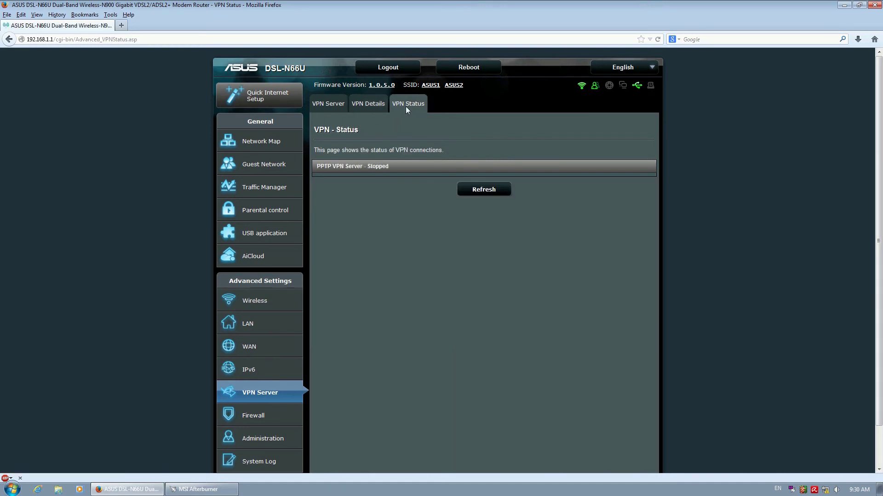
left_click(282, 413)
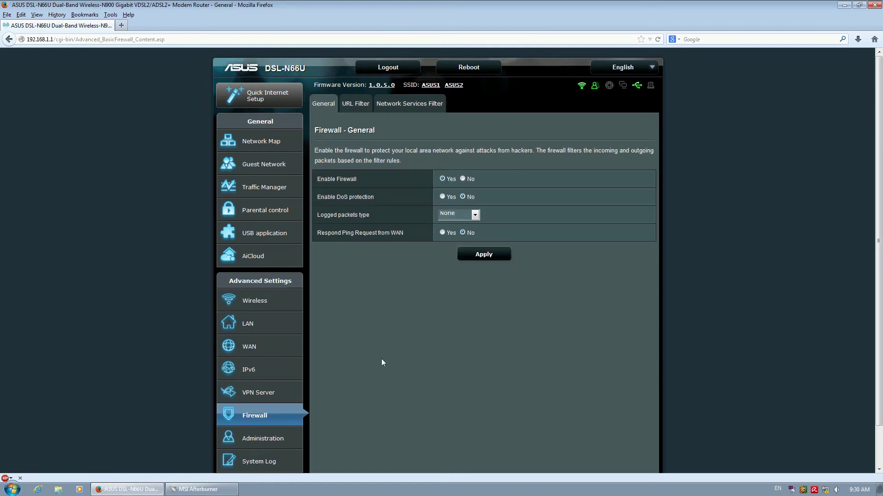
scroll(381, 362, "down", 2)
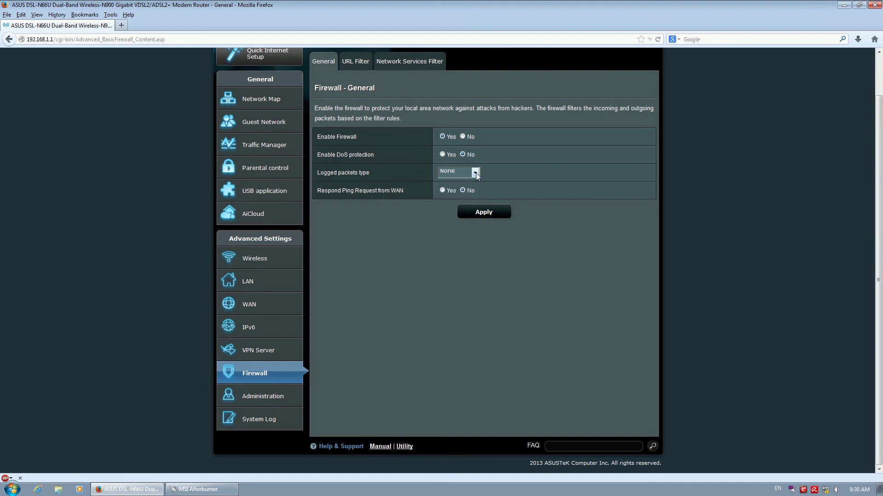
left_click(357, 67)
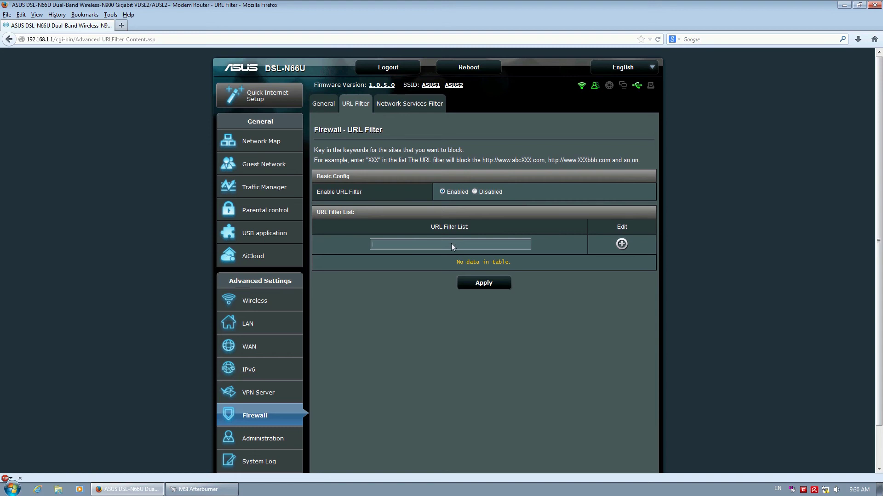
type("www.facebook.com")
left_click(622, 244)
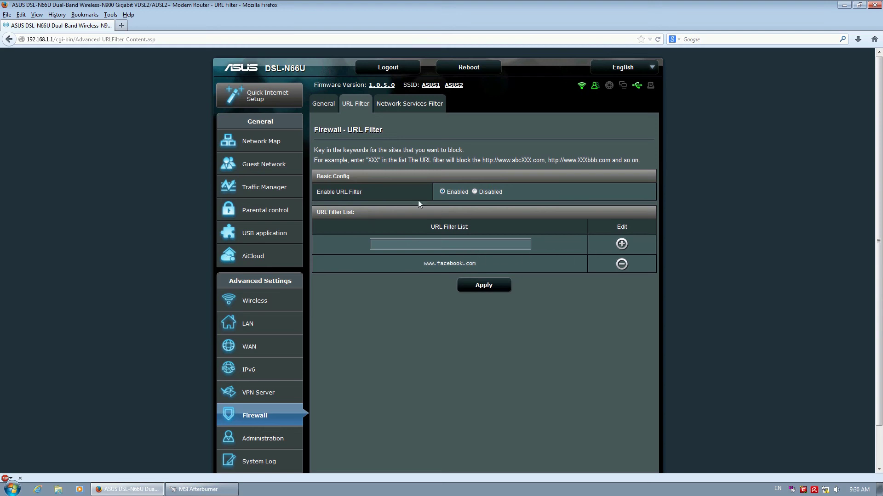
Step: Examine the well-known application and protocol choices of the firewall's network services filter
left_click(401, 103)
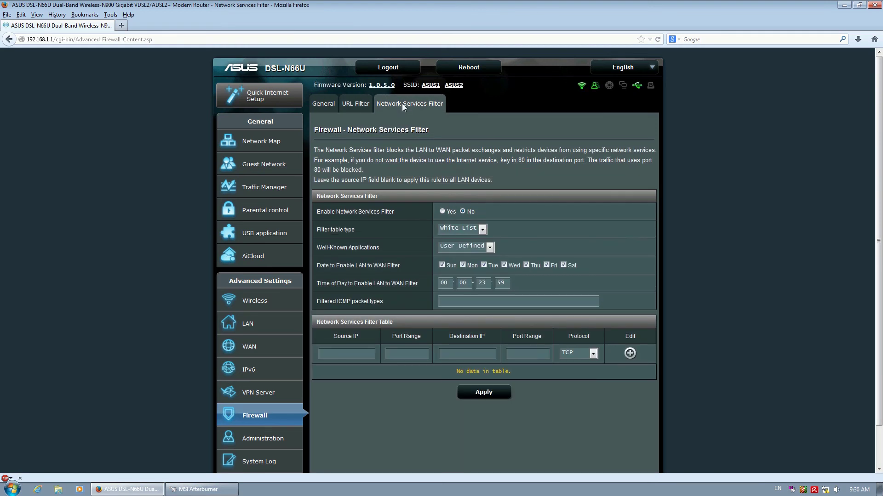
left_click(490, 247)
left_click(490, 247)
scroll(403, 369, "down", 2)
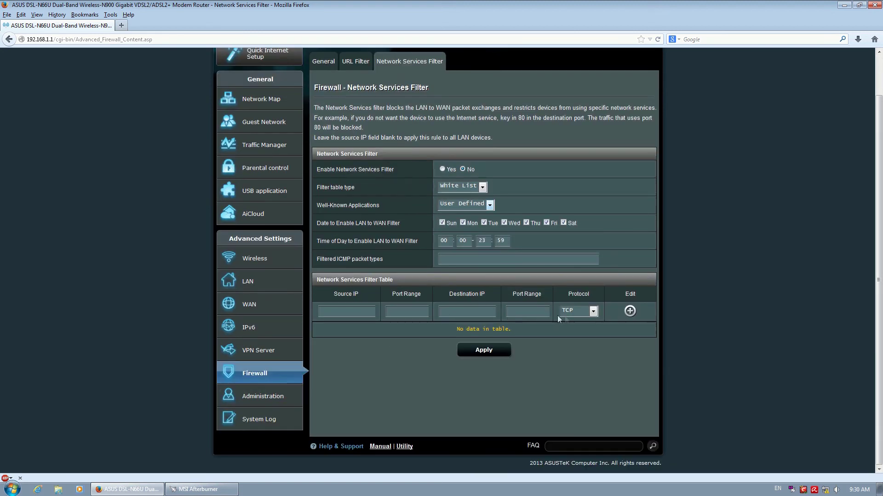
left_click(586, 313)
left_click(584, 320)
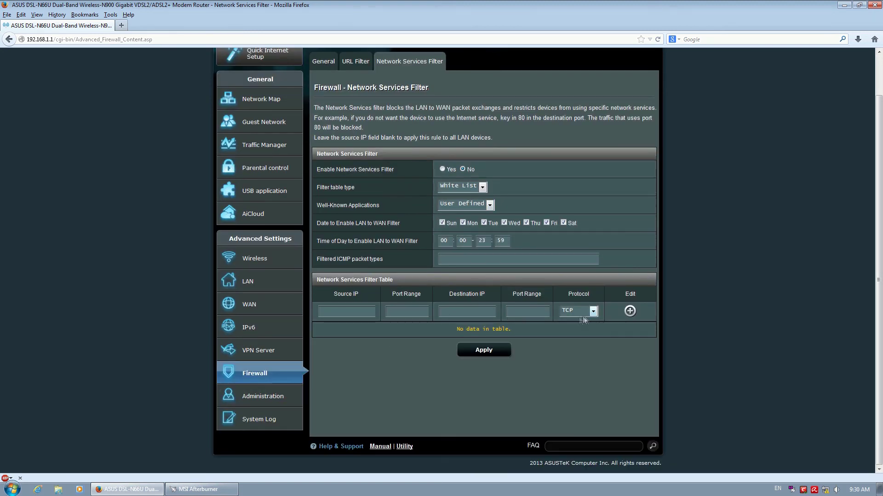
Step: Set the router's time zone to (GMT+01:00) Berlin, Stockholm, Rome, Bern, Brussels, Vienna, and briefly switch on showing the login password
left_click(269, 393)
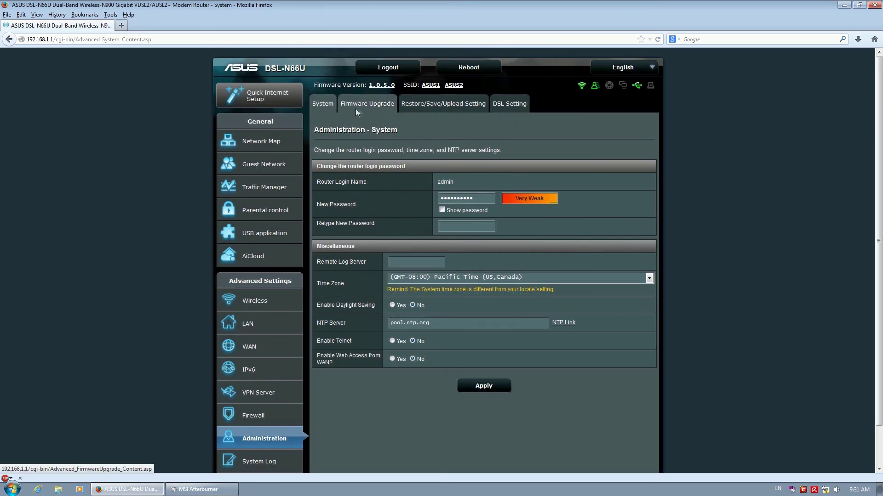
left_click(491, 278)
scroll(497, 365, "down", 4)
scroll(497, 365, "up", 4)
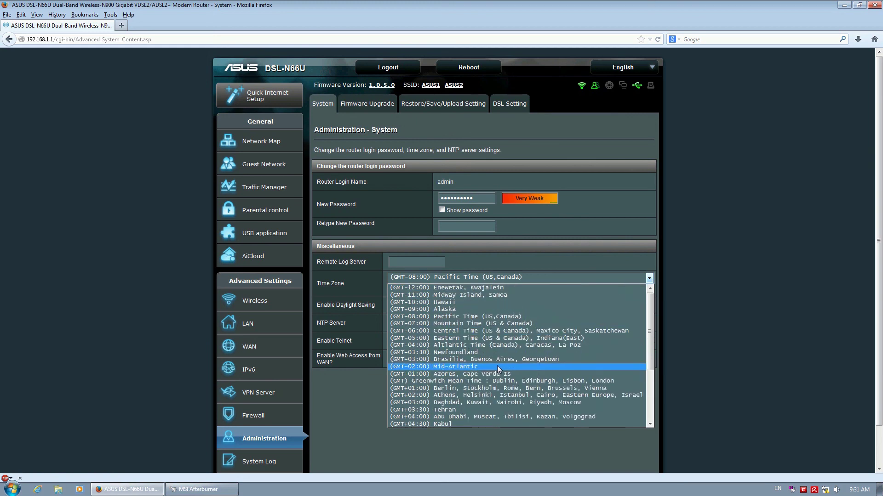
scroll(497, 365, "down", 2)
left_click(453, 352)
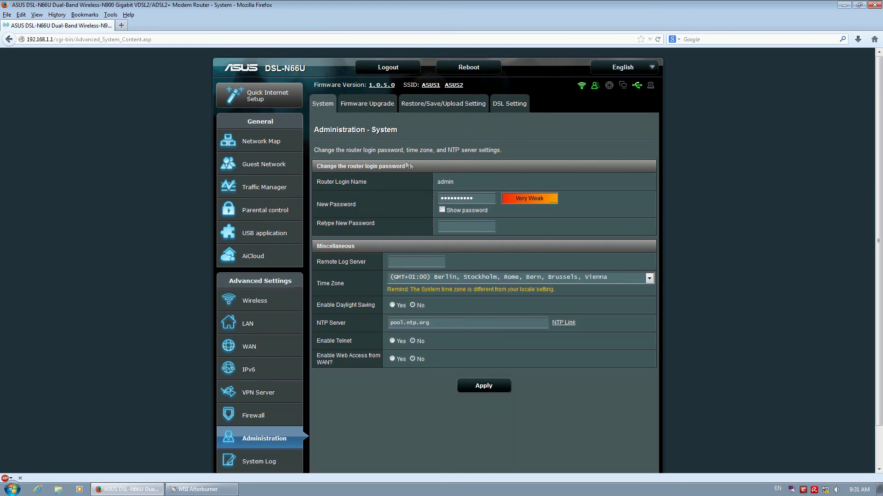
left_click(442, 210)
left_click(442, 210)
Step: Look at the firmware upgrade options and the options for restoring, saving and uploading the router settings
left_click(368, 103)
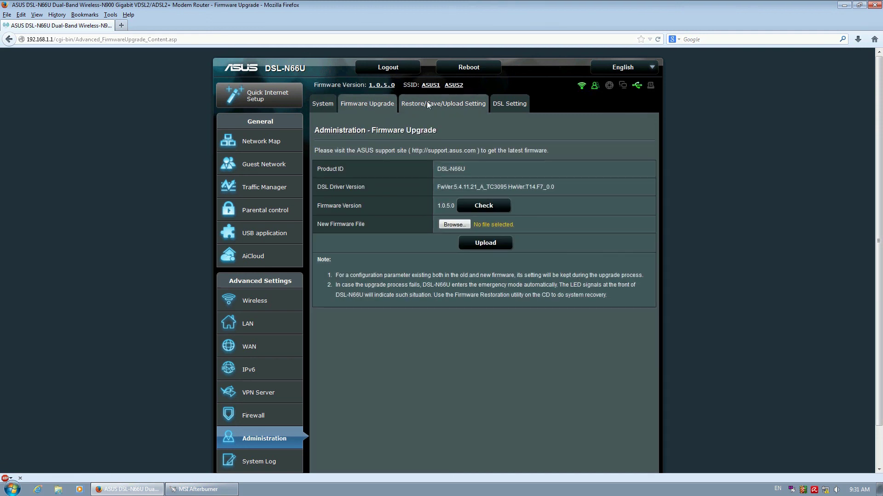
left_click(427, 104)
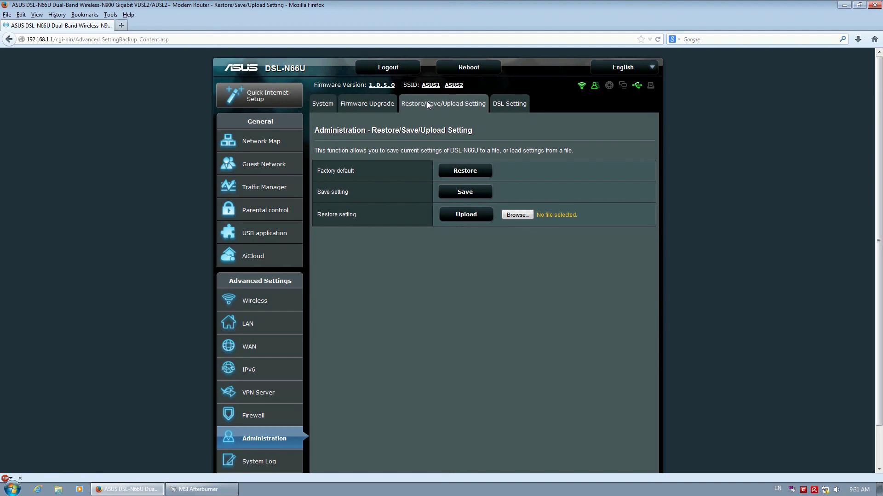
Step: Examine the DSL setting choices for modulation, Annex mode, stability adjustment, SRA and Share PVC
left_click(509, 105)
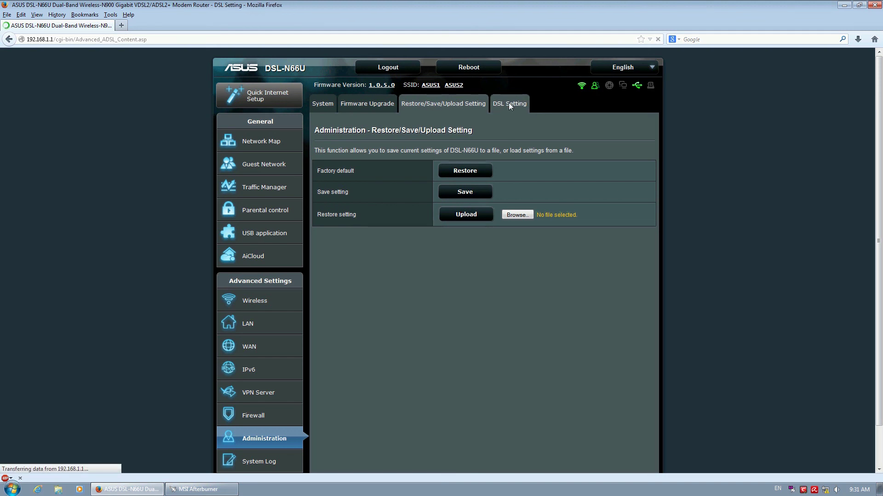
left_click(490, 168)
left_click(490, 169)
left_click(501, 187)
left_click(502, 186)
left_click(506, 205)
left_click(507, 205)
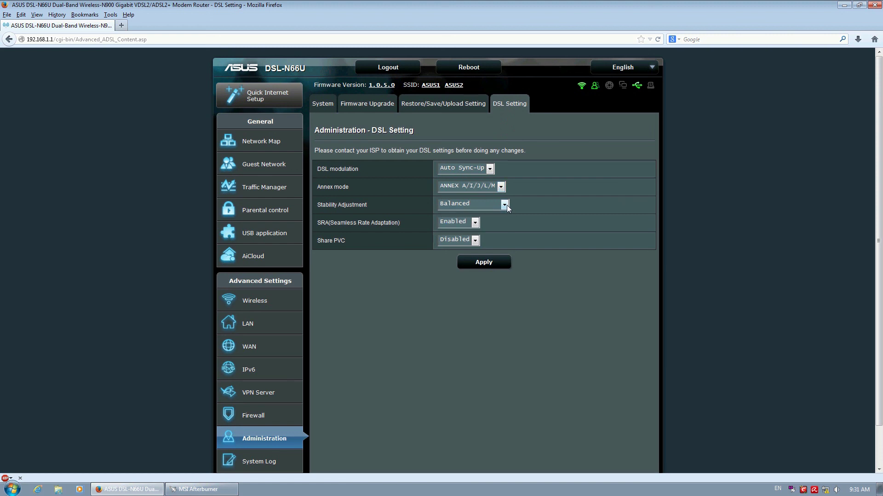
left_click(475, 222)
left_click(475, 222)
left_click(475, 240)
left_click(475, 240)
Step: Look through the system log's wireless, DHCP leases, routing table, port forwarding, DSL and spectrum pages
scroll(330, 376, "down", 2)
left_click(284, 420)
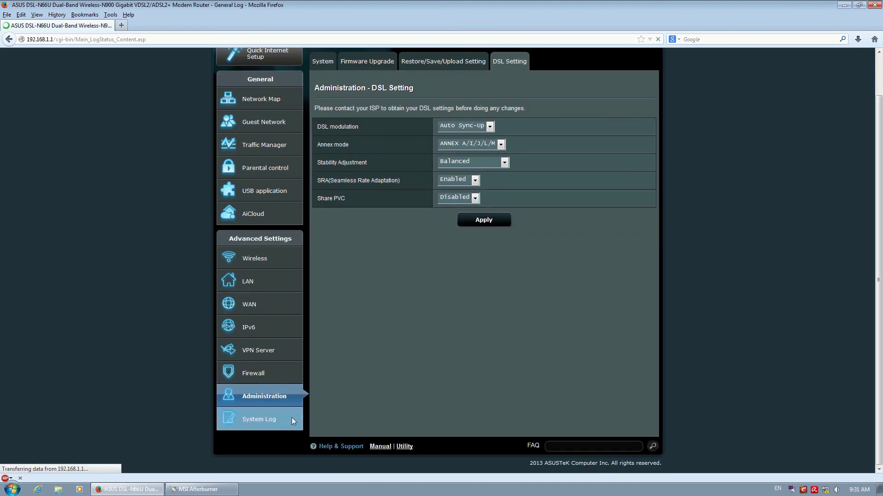
left_click(373, 103)
left_click(409, 98)
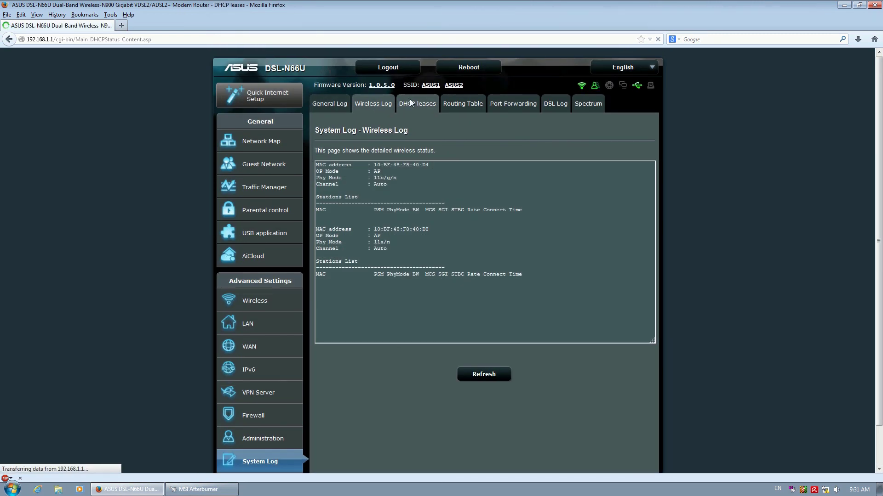
left_click(458, 103)
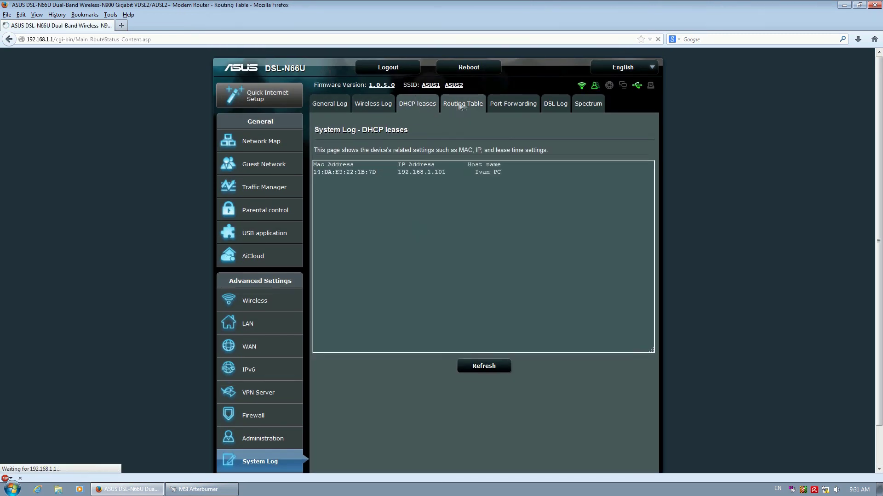
left_click(506, 105)
left_click(551, 106)
left_click(588, 104)
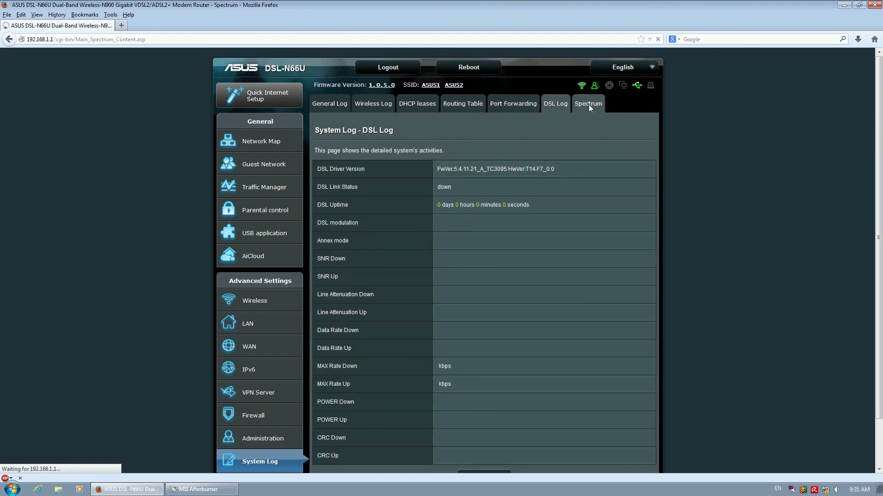
scroll(485, 379, "down", 2)
scroll(485, 382, "up", 2)
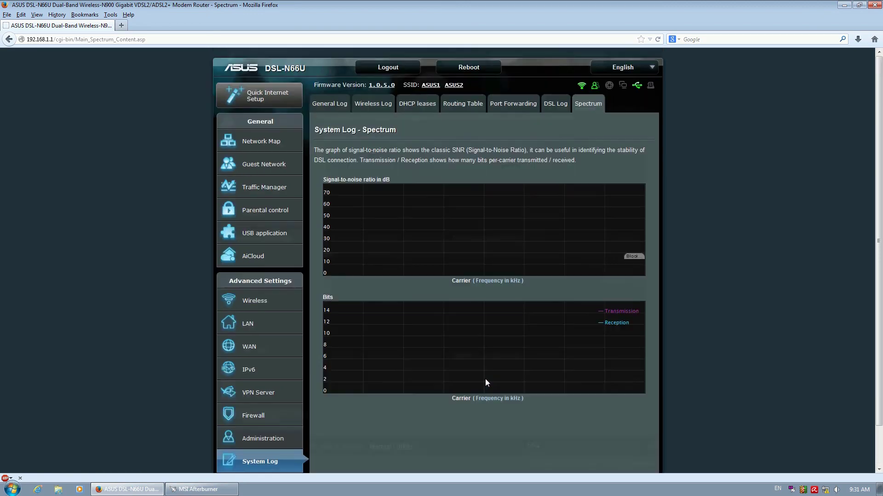
scroll(485, 382, "down", 2)
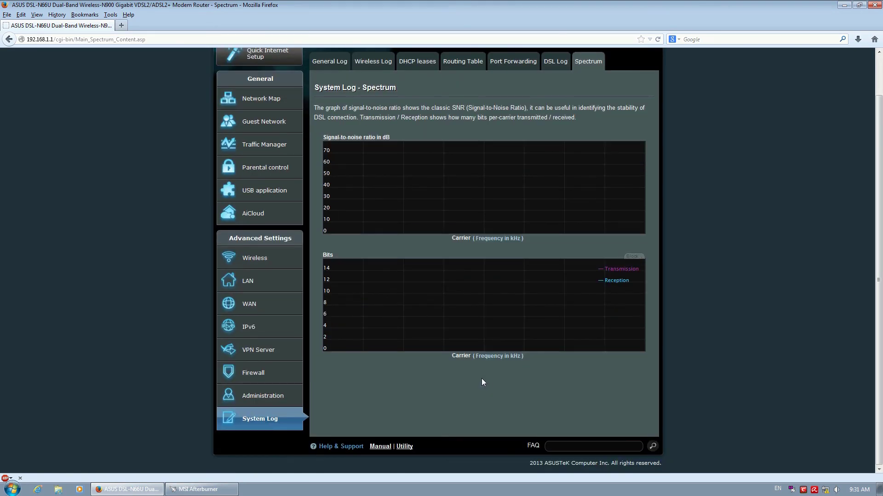